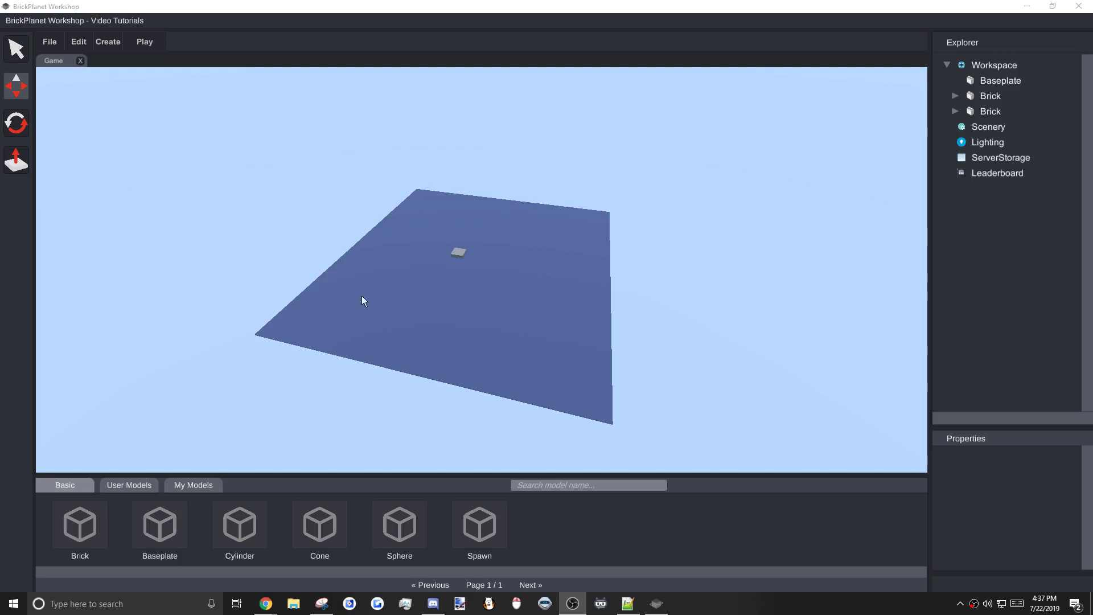
- Add a basic Brick to the baseplate and switch to the Scale tool for it
key("w")
right_click_drag(364, 316, 385, 366)
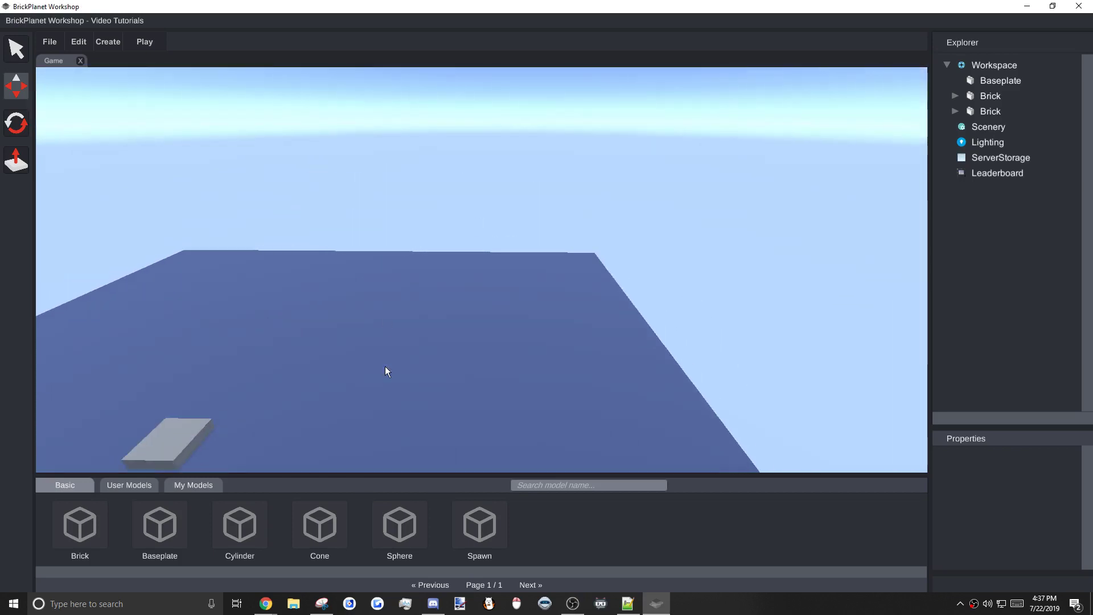
right_click_drag(568, 439, 592, 454)
right_click_drag(559, 415, 553, 411)
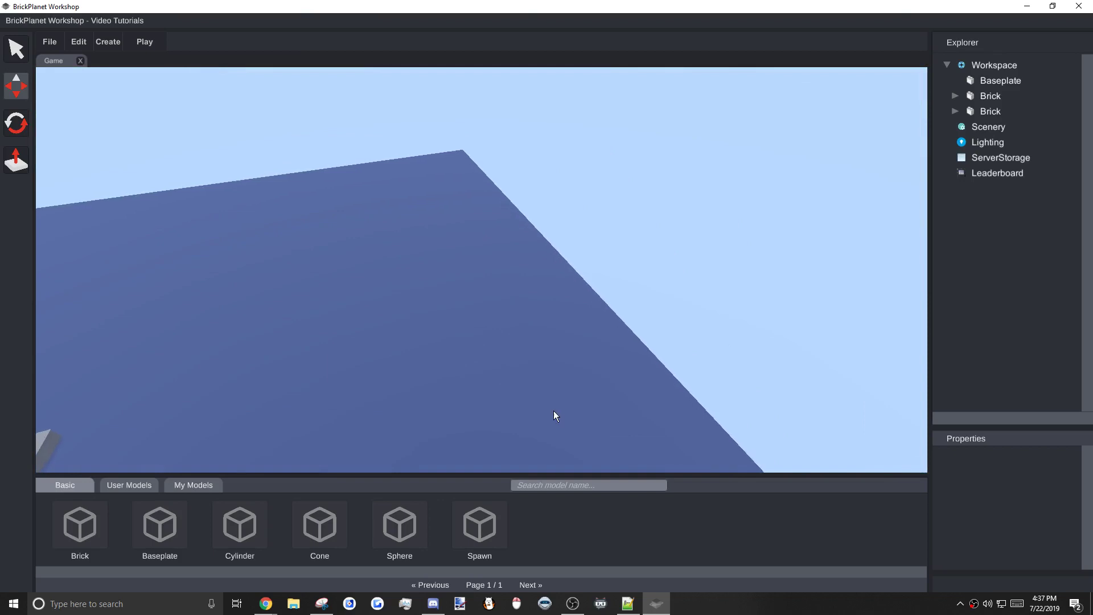
left_click(105, 512)
right_click_drag(398, 307, 483, 314)
key("3")
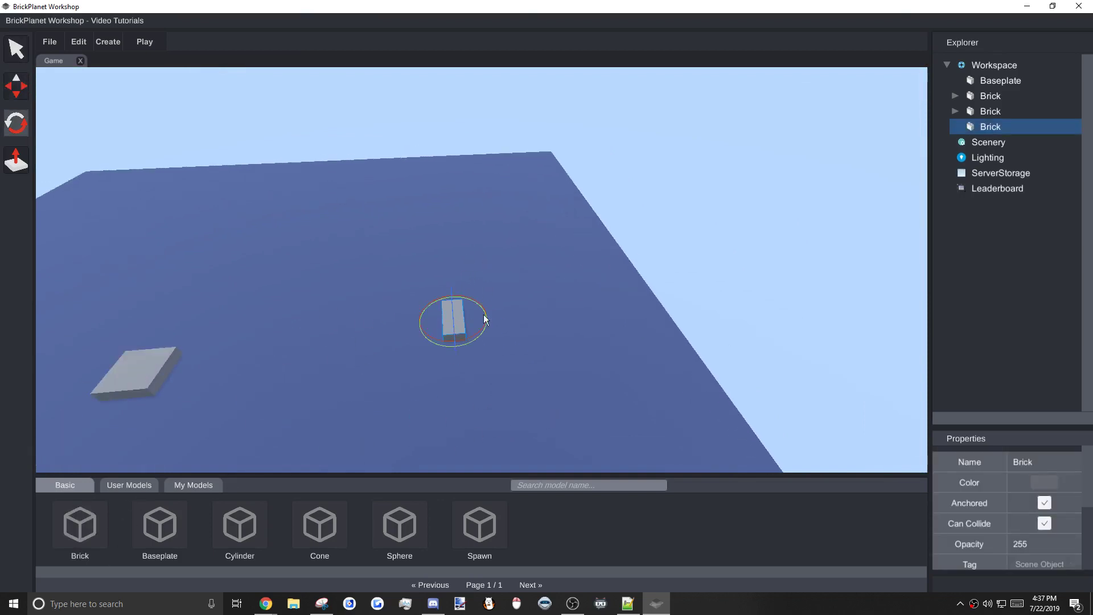
key("4")
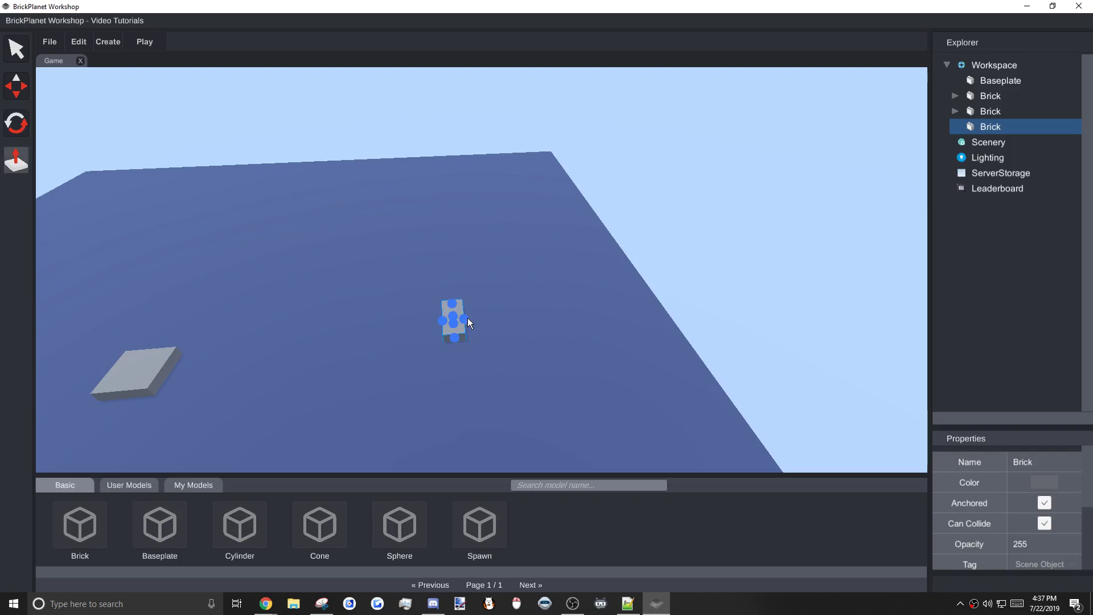
right_click_drag(471, 316, 455, 326)
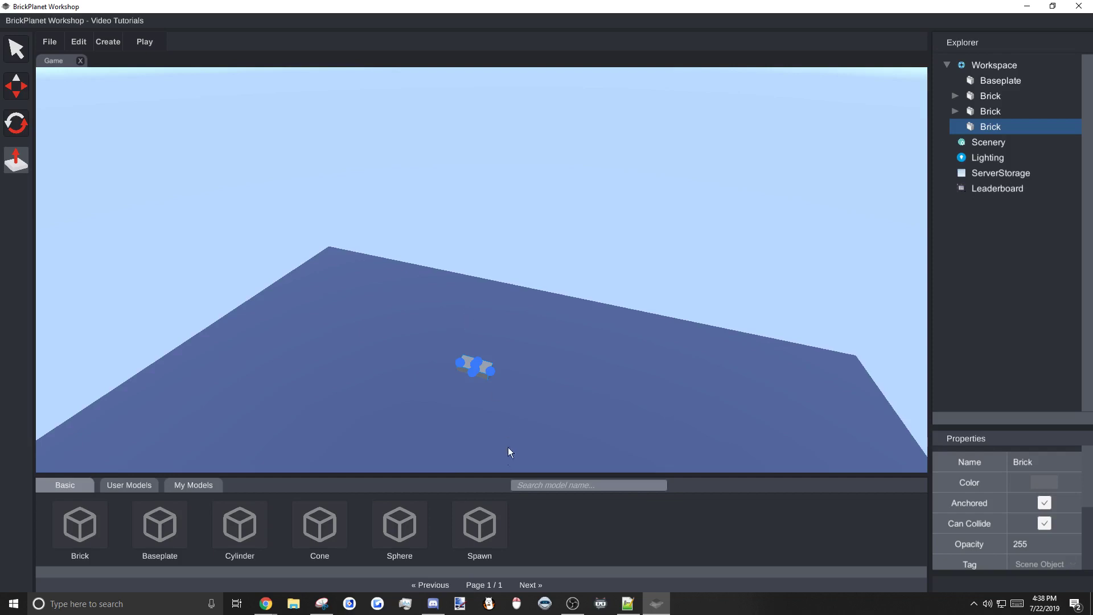
- Stretch the new brick into a long bar and duplicate it
key("w")
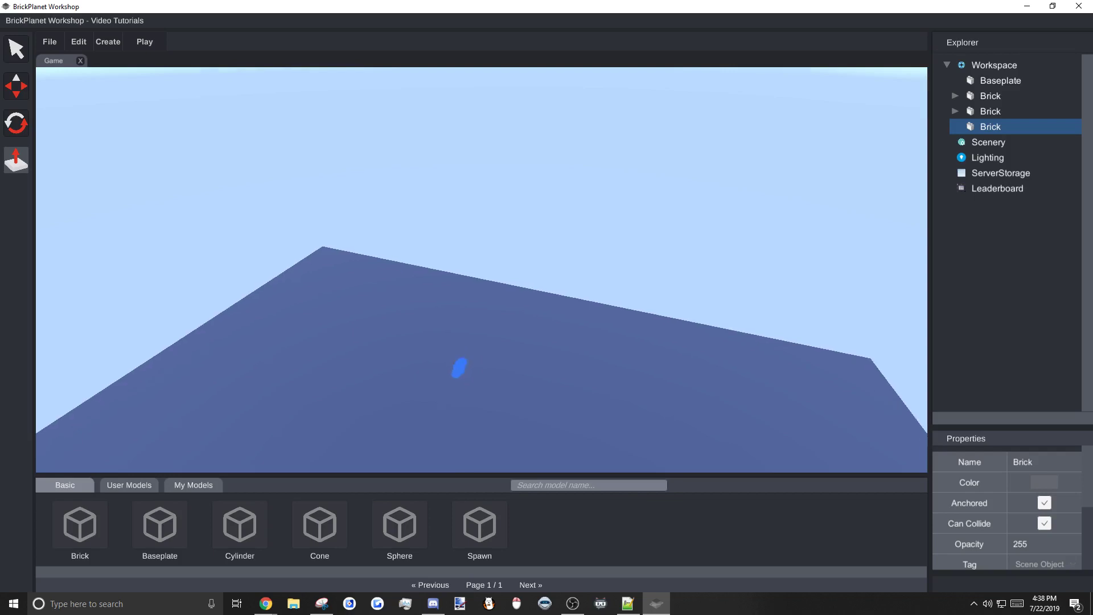
right_click_drag(463, 375, 483, 357)
left_click_drag(309, 337, 162, 334)
key("ctrl+d")
key("e")
key("w")
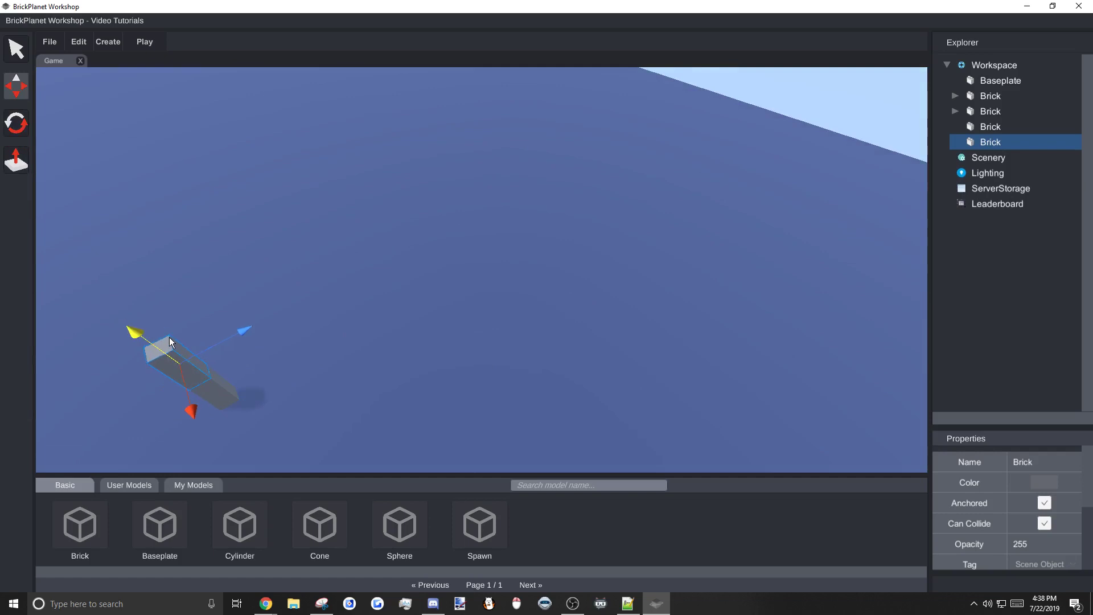
- Resize the duplicated brick so that the two bricks form an L shape, and deselect everything
key("ctrl+4")
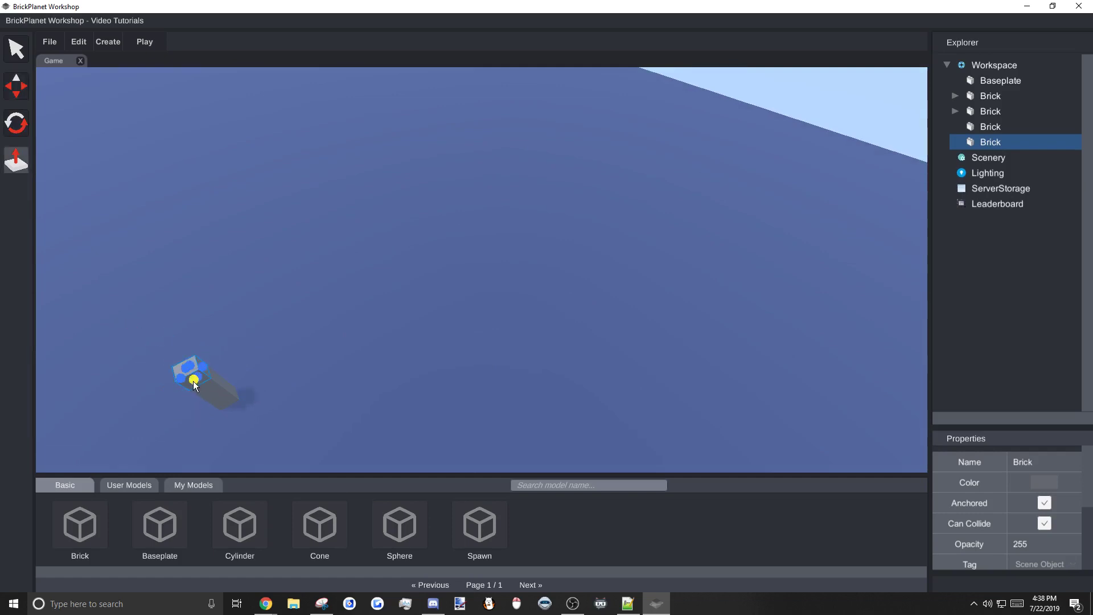
left_click_drag(193, 381, 365, 433)
right_click_drag(365, 433, 584, 333)
left_click(583, 333)
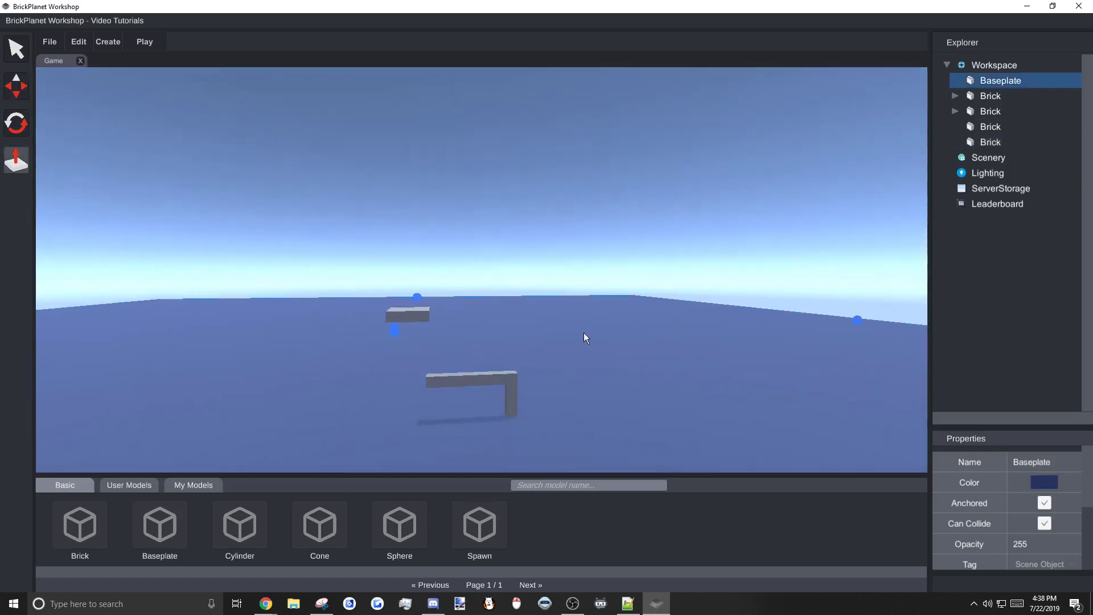
left_click(558, 271)
key("s")
right_click_drag(558, 271, 555, 316)
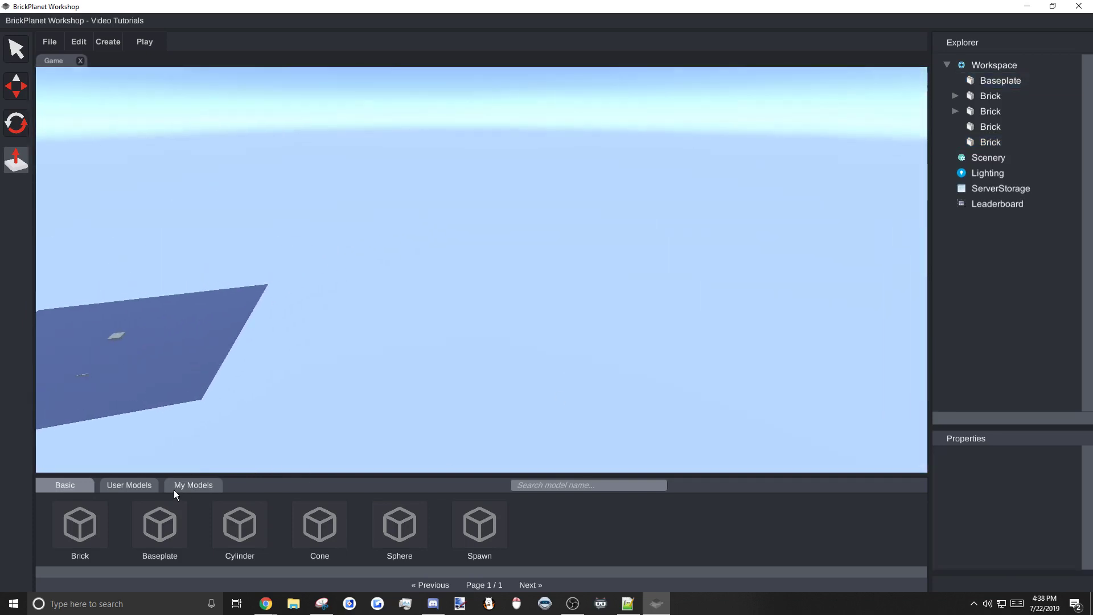
- Insert the Karambit model from the saved personal models and bring the whole knife into view
left_click(173, 490)
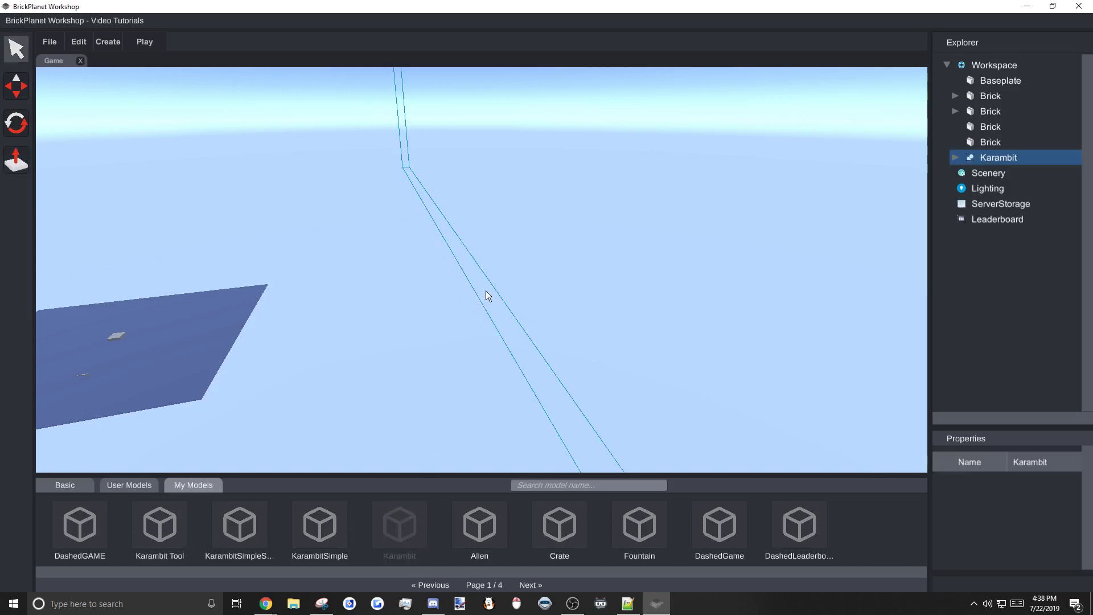
key("s")
right_click_drag(486, 290, 555, 199)
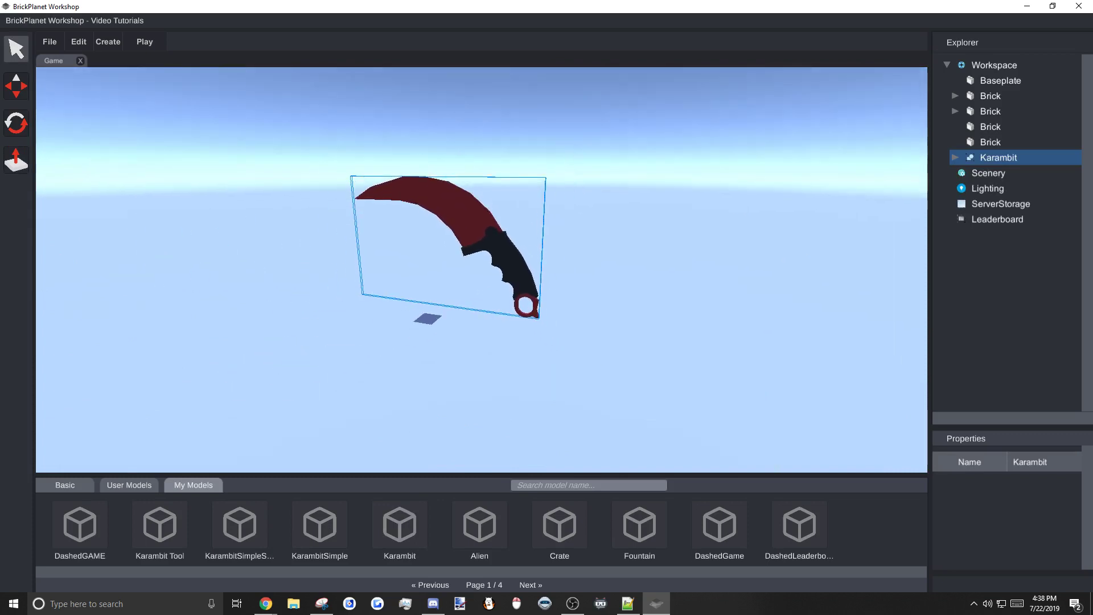
left_click(662, 267)
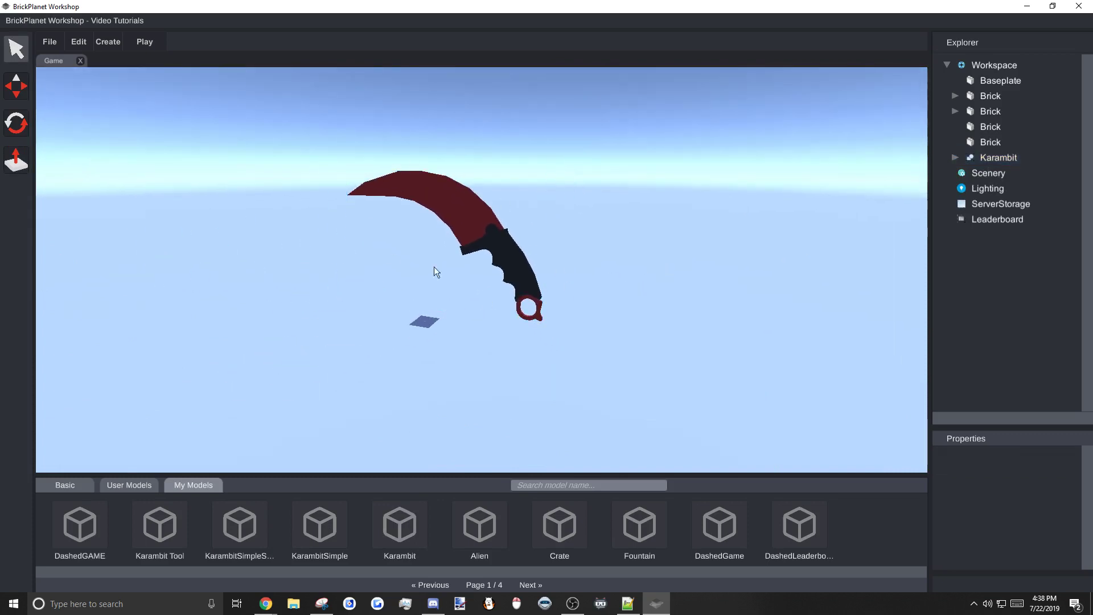
- Delete the Karambit model and the two bricks forming the L shape
left_click(464, 204)
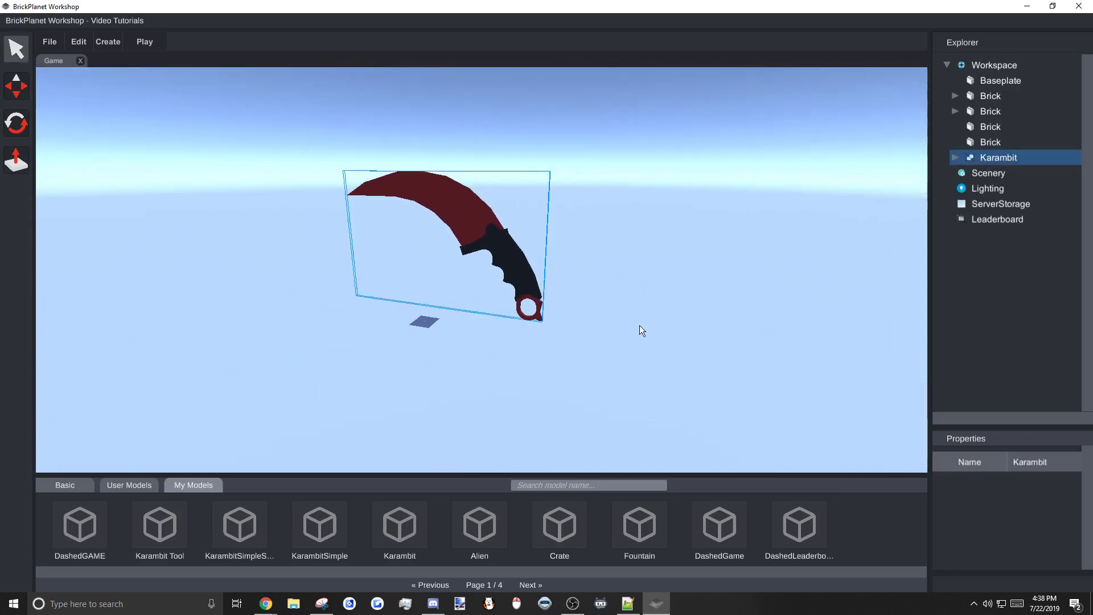
key("Delete")
key("w")
right_click_drag(596, 340, 570, 438)
key("w")
right_click_drag(479, 359, 480, 358)
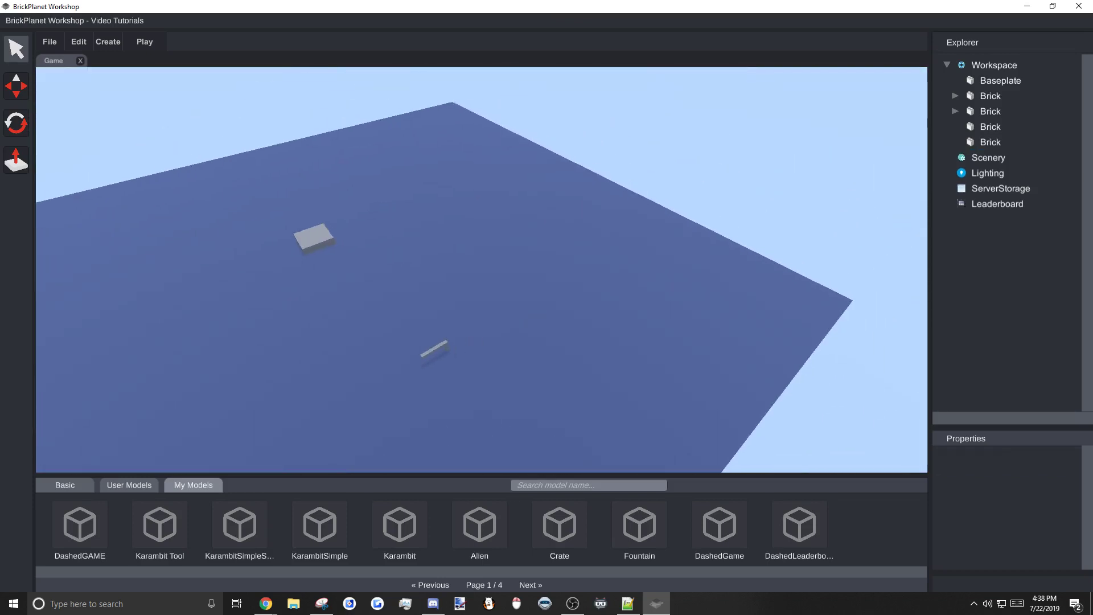
scroll(479, 358, "up", 2)
left_click(428, 370)
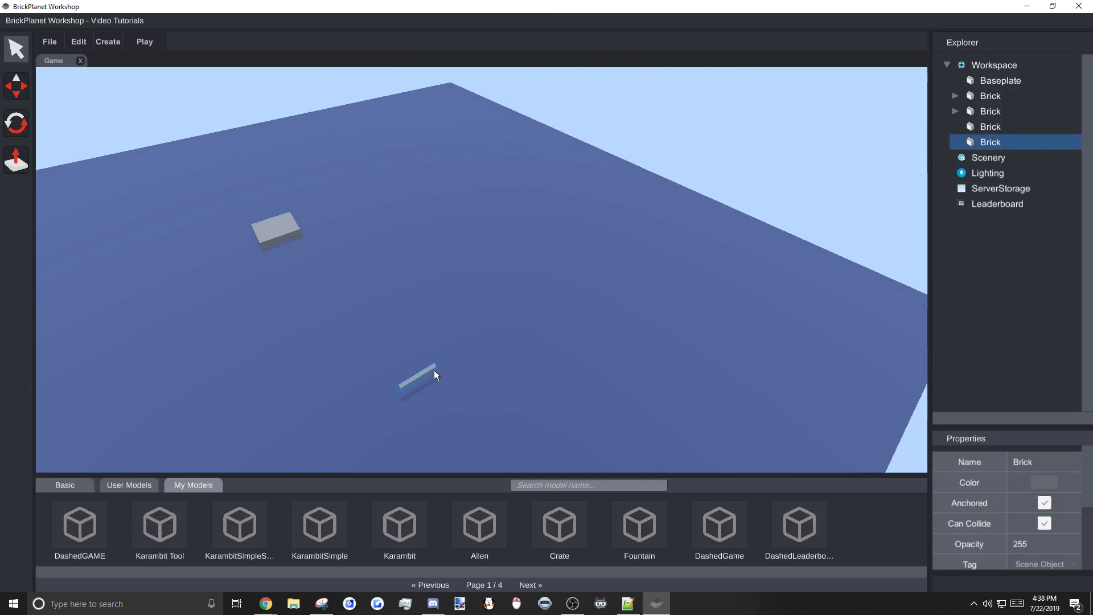
key("Delete")
left_click(434, 370)
key("Delete")
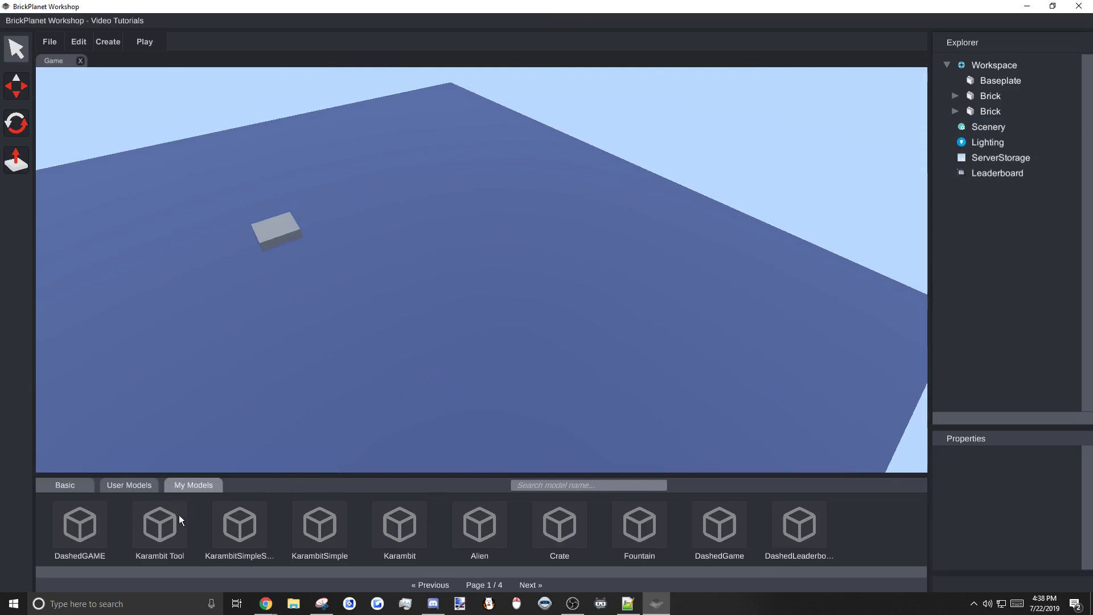
- Insert the KarambitSimple model from the saved personal models and select it
left_click(322, 533)
right_click_drag(689, 285, 762, 242)
scroll(763, 242, "down", 3)
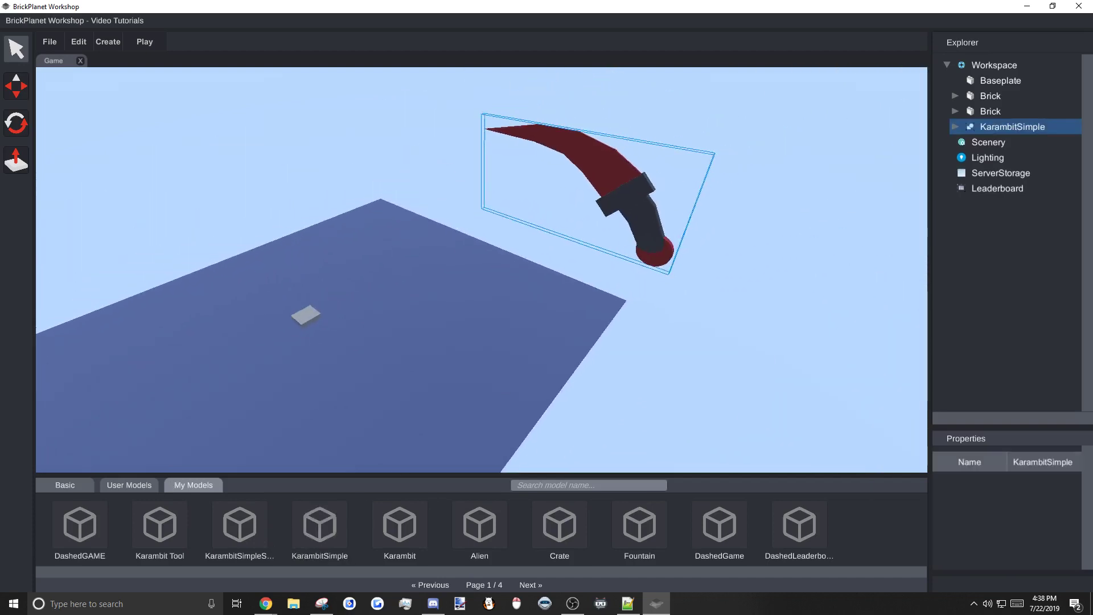
left_click(769, 238)
left_click(648, 236)
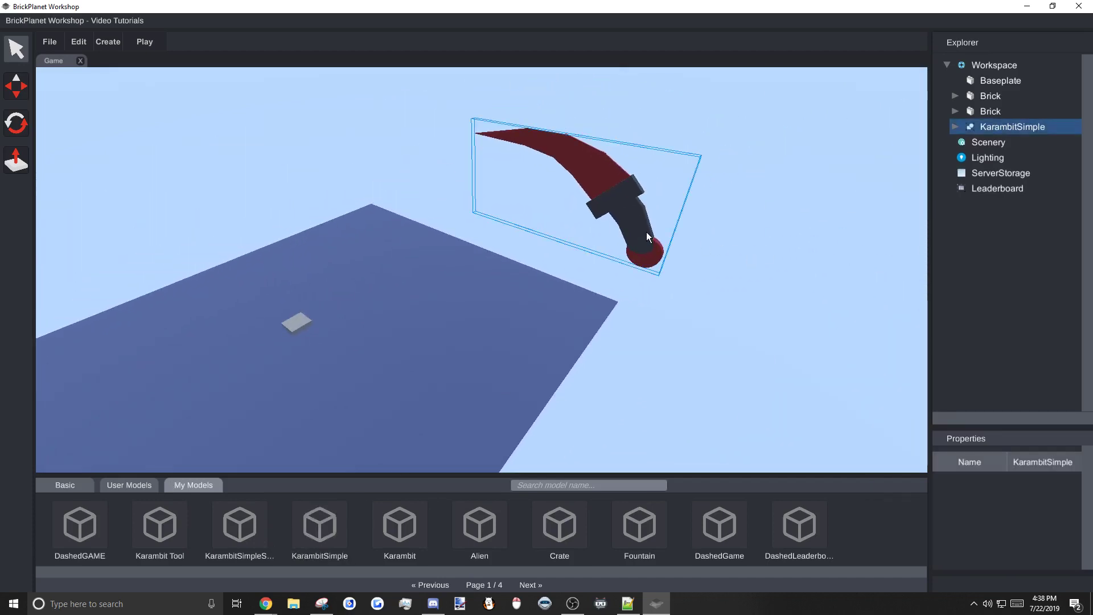
- Reposition the KarambitSimple model so that it floats above the baseplate, and deselect it
left_click_drag(646, 231, 510, 330)
right_click_drag(510, 330, 497, 268)
key("2")
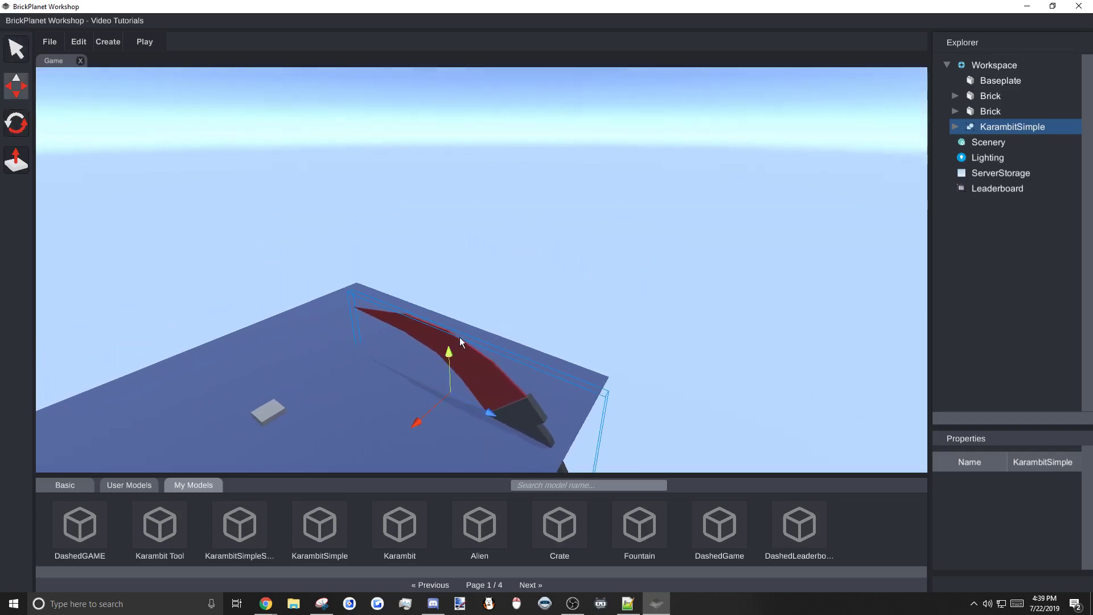
left_click_drag(449, 353, 474, 194)
right_click_drag(474, 193, 643, 290)
left_click(617, 290)
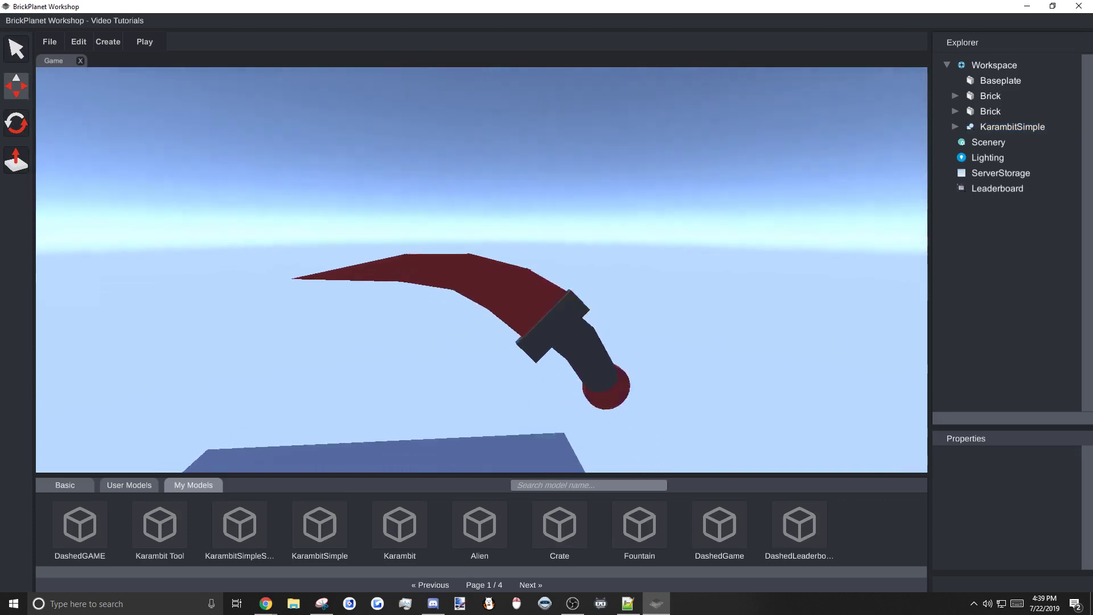
- Insert the Size Of Player model from page 4 of the saved personal models to compare it with the knife
right_click_drag(458, 403, 503, 411)
key("s")
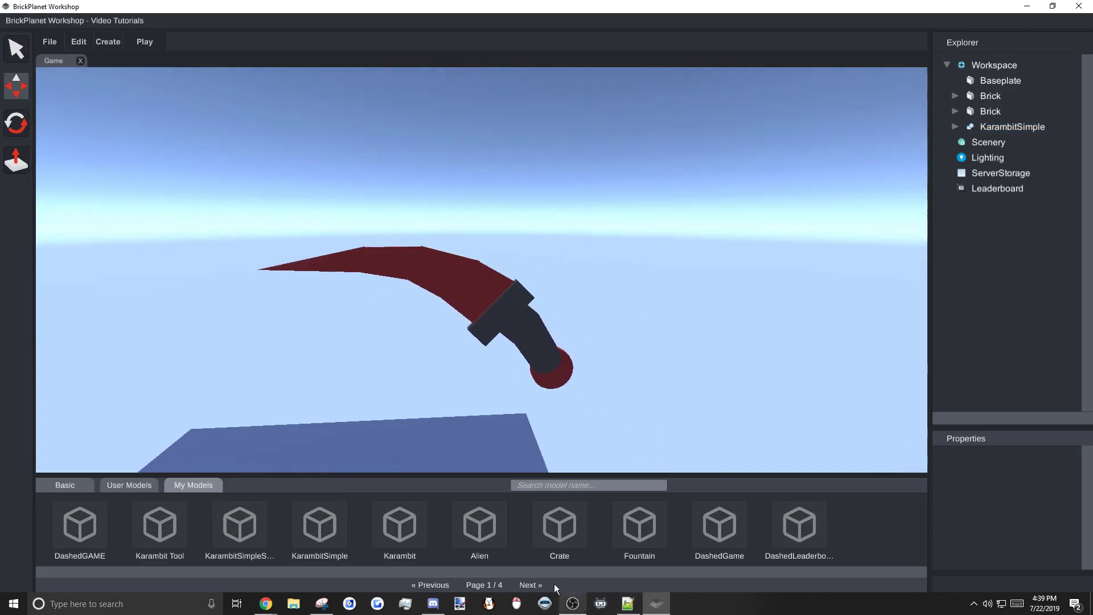
left_click(525, 587)
left_click(525, 586)
left_click(525, 587)
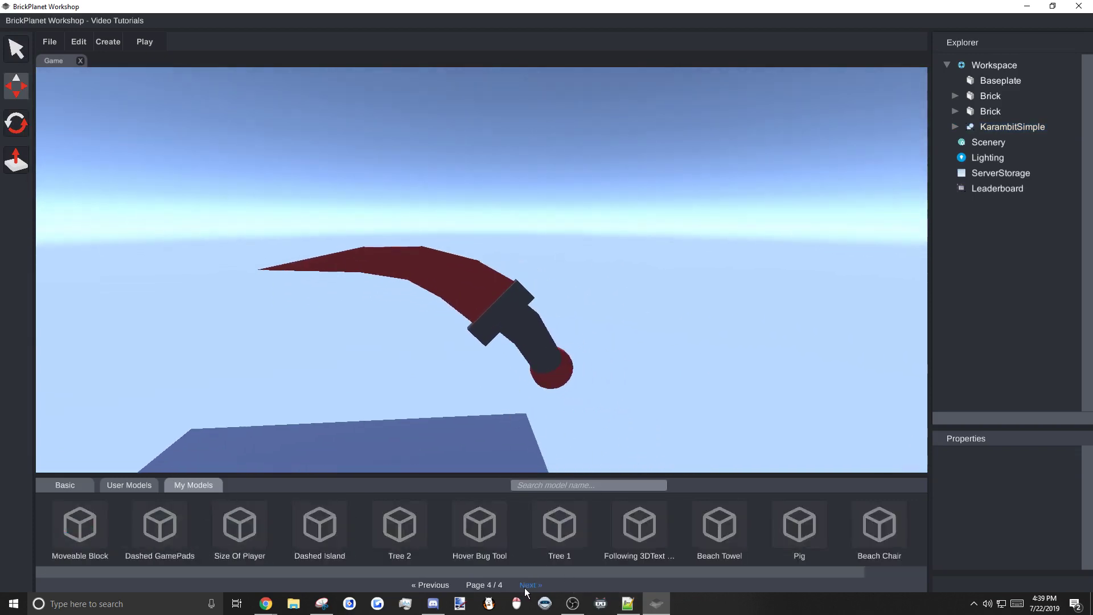
left_click_drag(250, 534, 515, 228)
key("r")
key("w")
key("d")
right_click_drag(516, 228, 444, 205)
key("w")
right_click_drag(535, 250, 529, 281)
key("s")
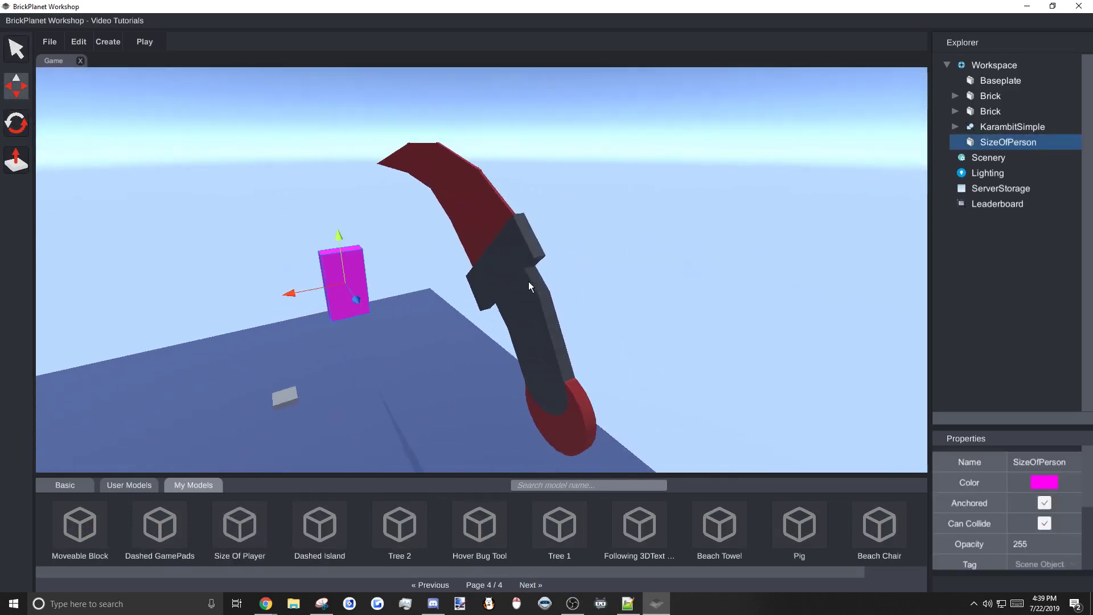
- Delete the SizeOfPerson block and bring the KarambitSimple model back into view
key("Delete")
right_click_drag(347, 287, 344, 248)
key("w")
key("s")
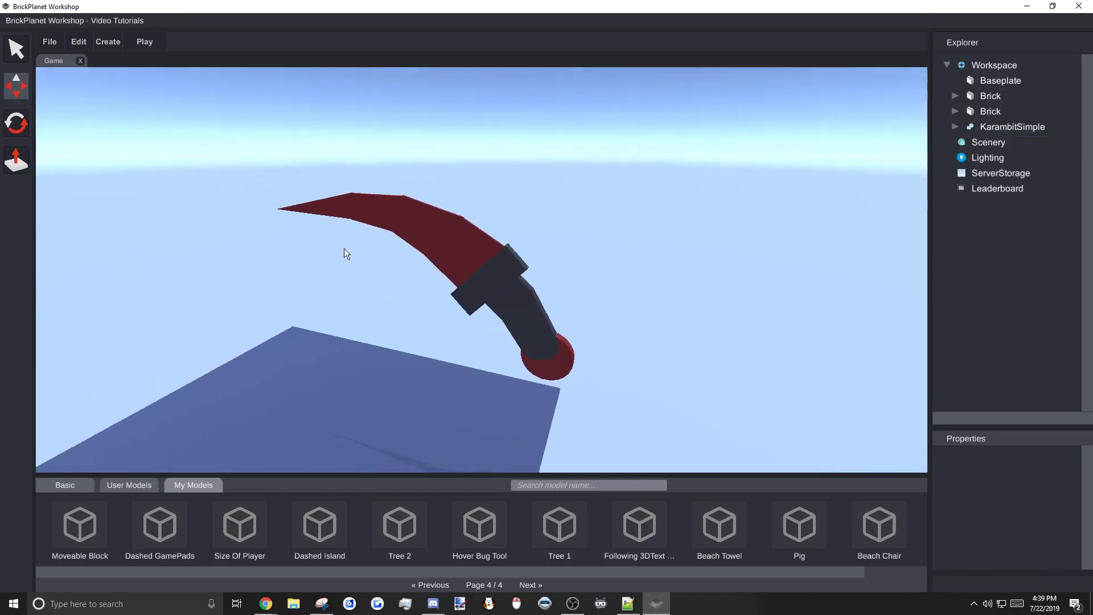
- Expand the KarambitSimple group in the object tree to list its parts, and deselect it
left_click(1016, 127)
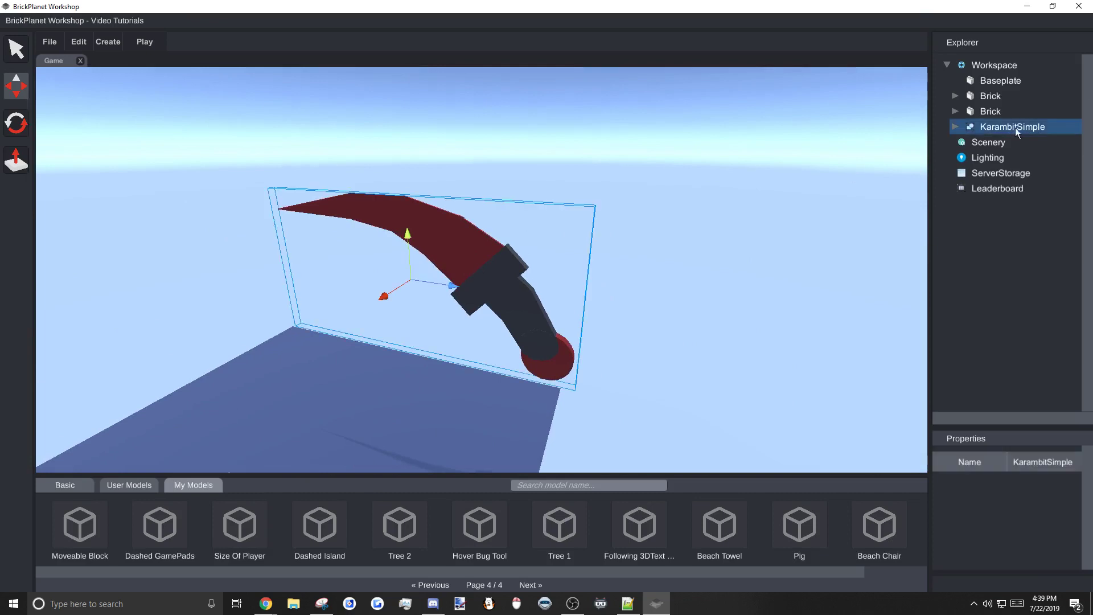
left_click(954, 127)
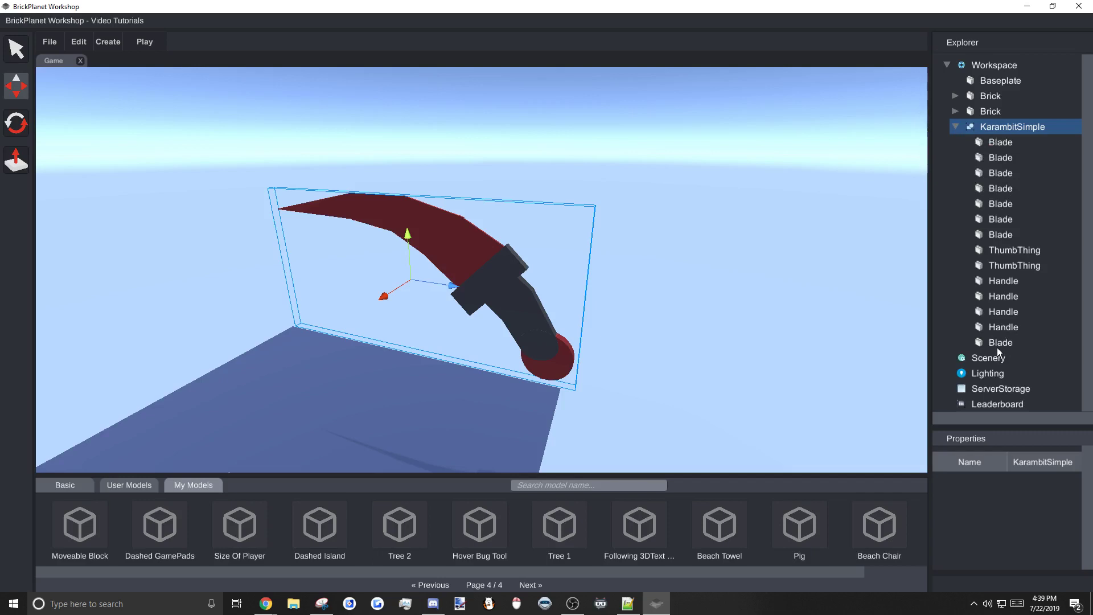
left_click(655, 235)
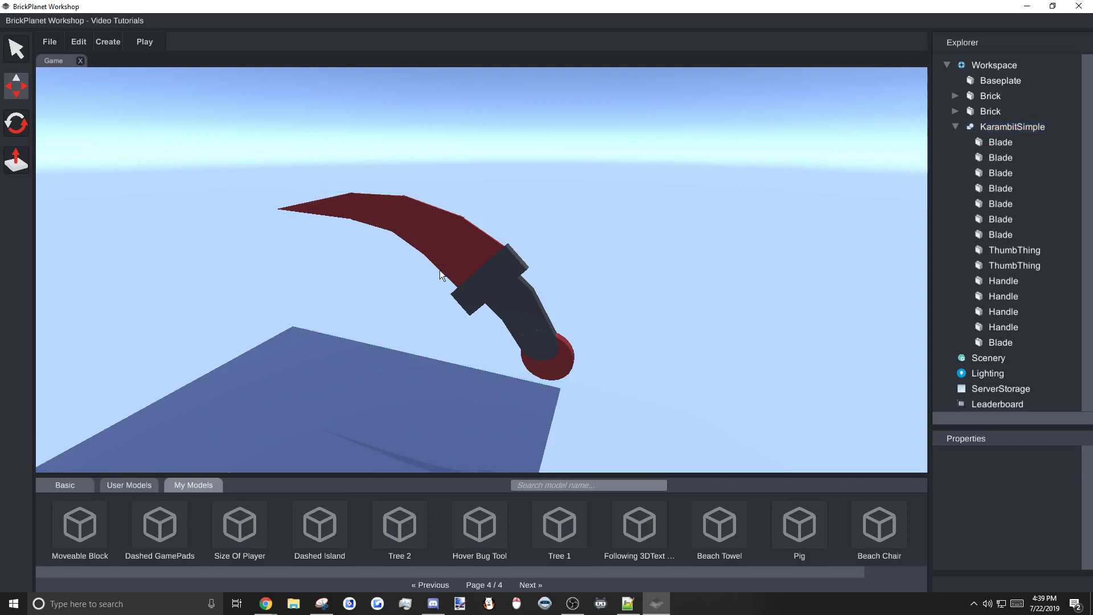
- Select the whole KarambitSimple group and scale it down along its length from the handle end
left_click(457, 268)
key("3")
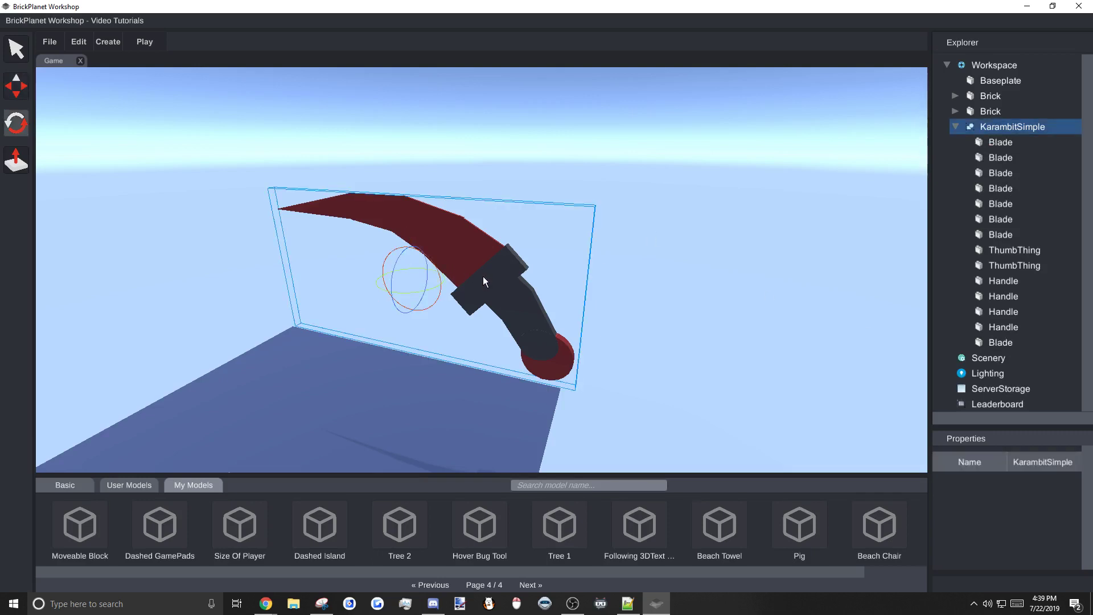
key("2")
key("4")
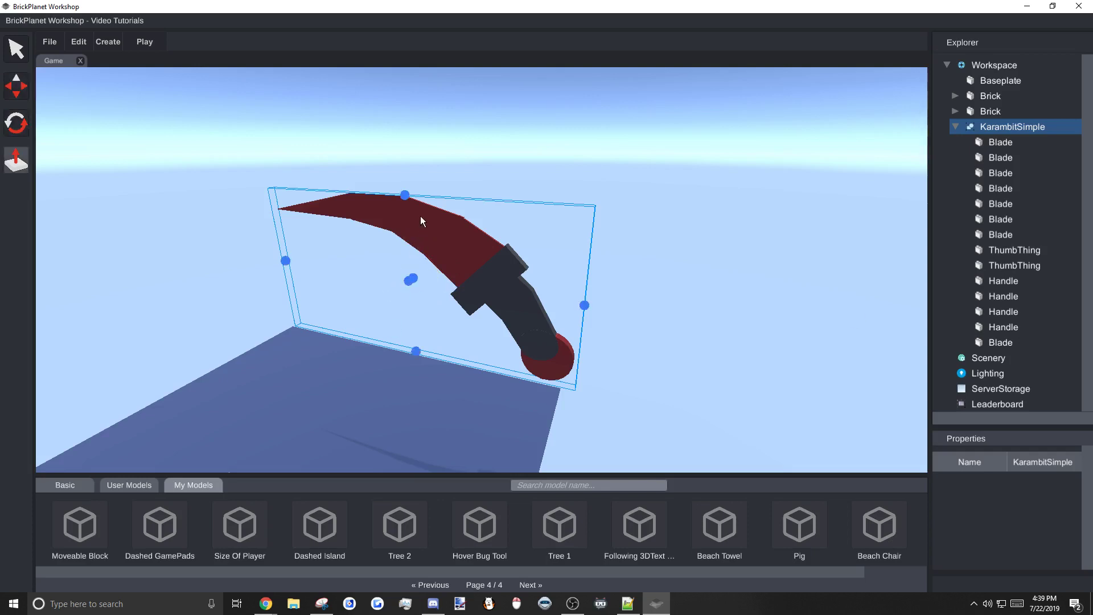
left_click_drag(401, 195, 410, 313)
left_click_drag(580, 367, 317, 316)
right_click_drag(317, 316, 261, 336)
right_click_drag(410, 285, 343, 317)
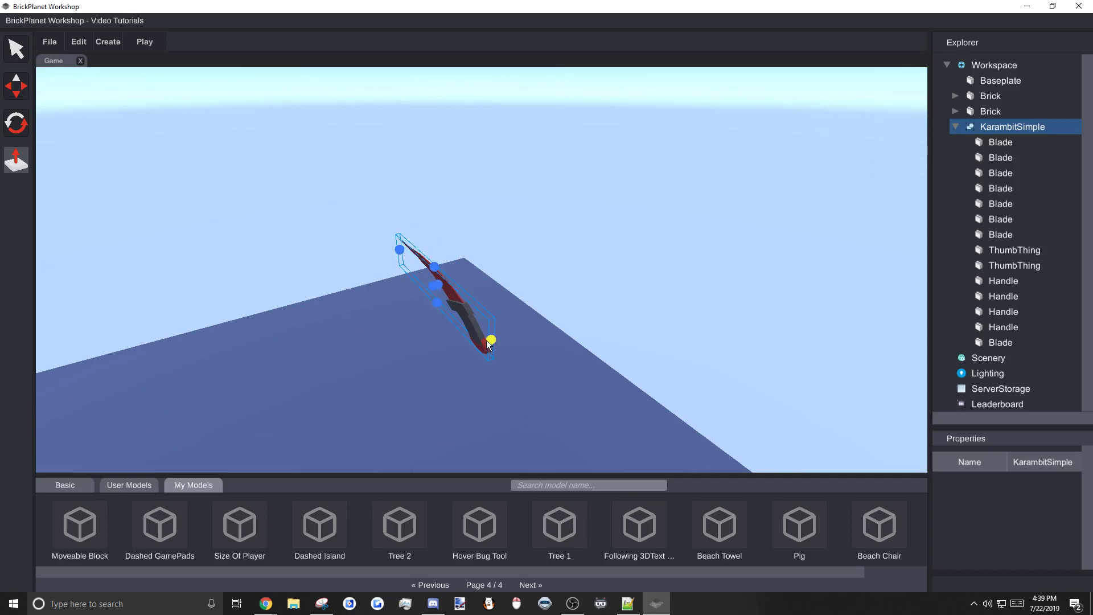
left_click_drag(487, 340, 416, 264)
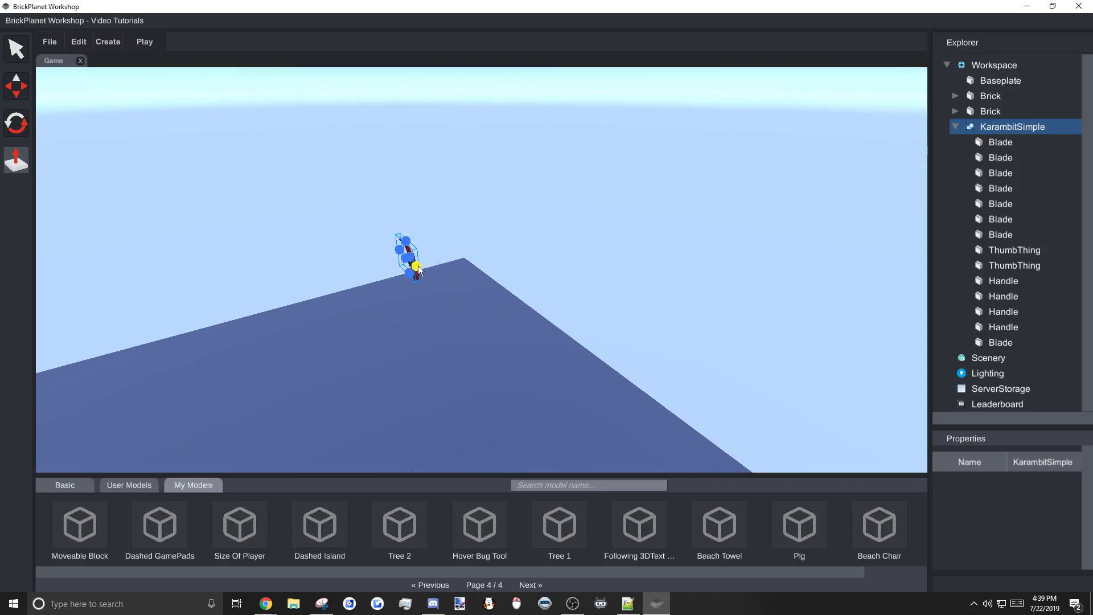
- Reduce the KarambitSimple group's height to roughly half by scaling down its upper side
right_click_drag(416, 264, 442, 139)
key("w")
key("a")
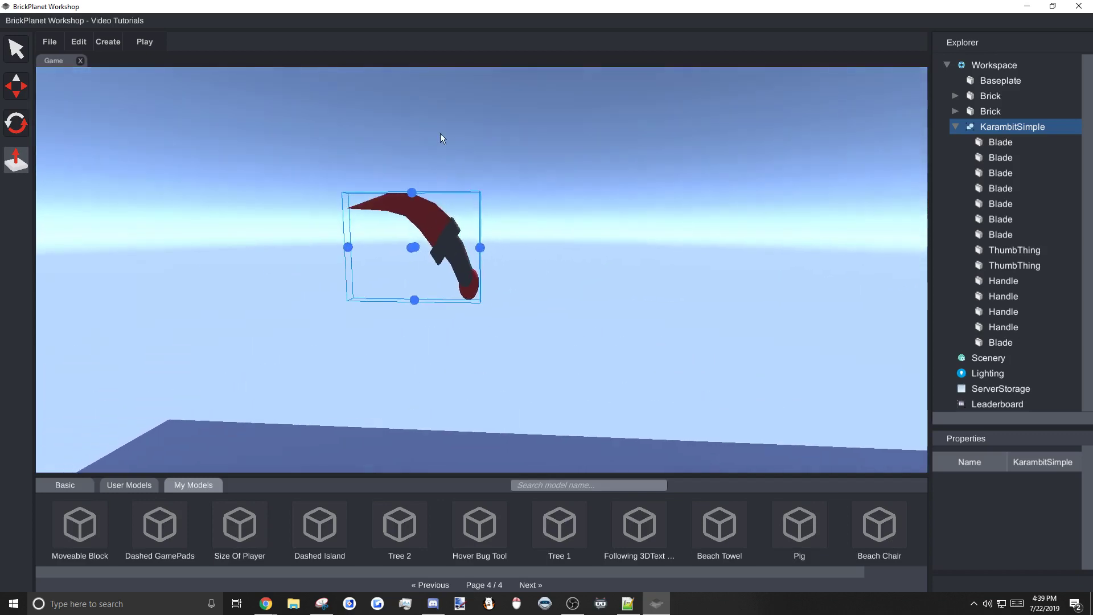
left_click_drag(413, 222, 415, 242)
left_click(429, 275)
left_click(434, 274)
- Rotate the KarambitSimple group upright so that its blade points upward
key("3")
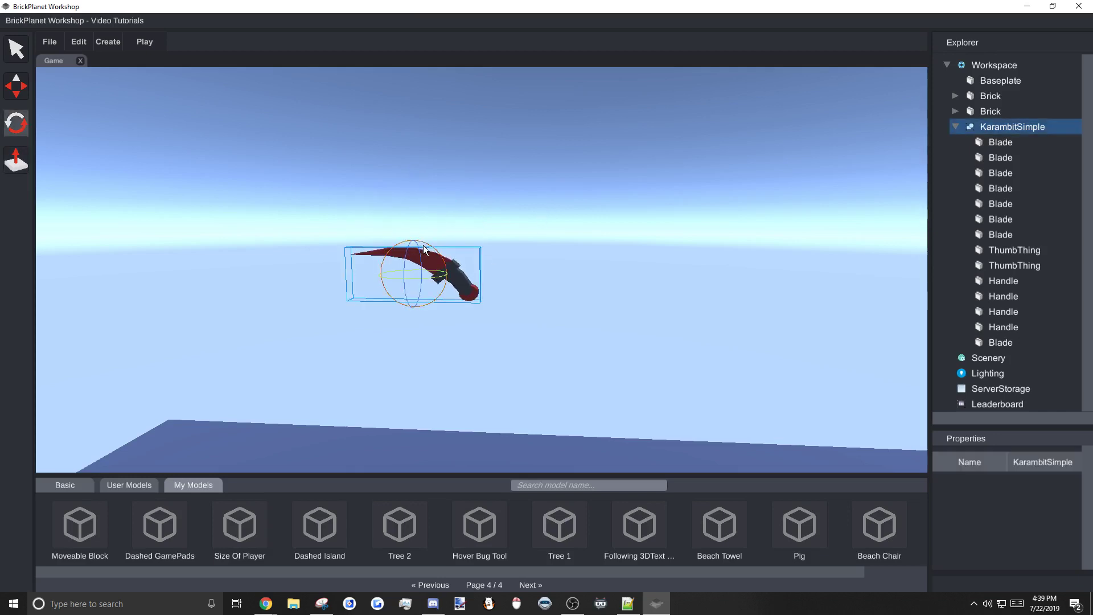
left_click(425, 244)
left_click(425, 251)
left_click_drag(425, 242, 547, 321)
left_click(546, 321)
scroll(547, 321, "up", 3)
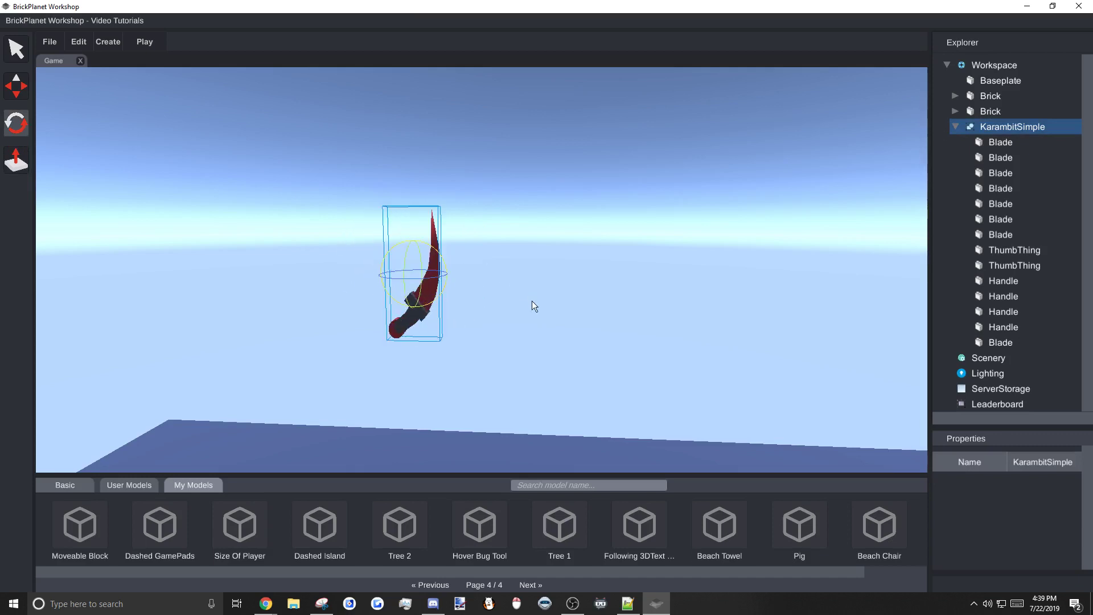
- Insert the saved Size Of Player model onto the baseplate near the karambit
key("s")
right_click_drag(546, 321, 561, 284)
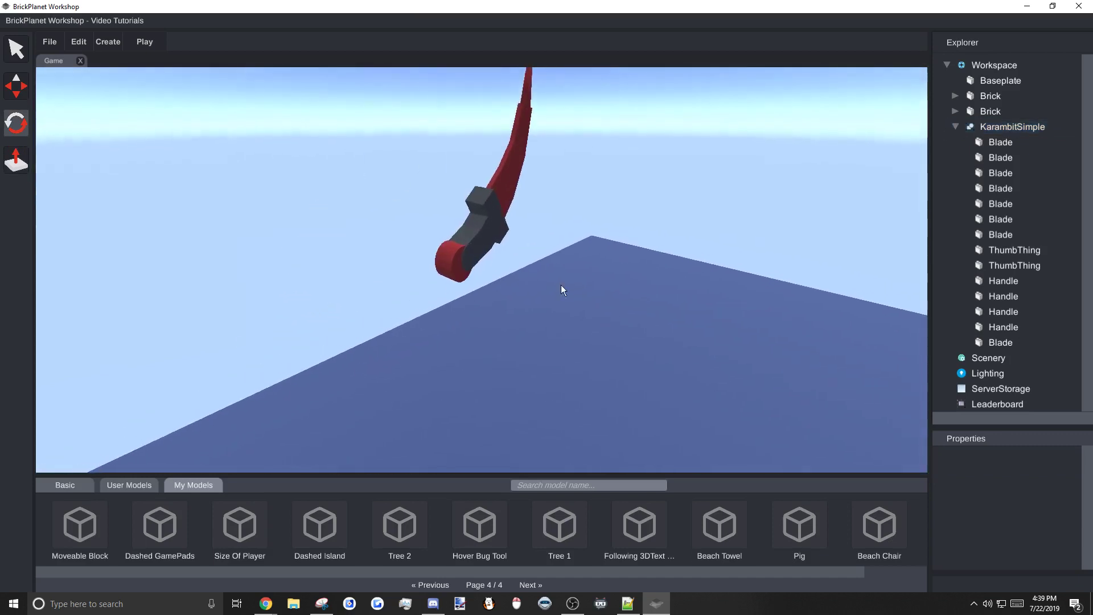
mouse_move(476, 224)
right_mouse_down()
mouse_move(524, 183)
mouse_move(488, 224)
right_mouse_up()
scroll(506, 212, "down", 3)
scroll(513, 207, "up", 4)
scroll(487, 225, "down", 3)
scroll(488, 225, "down", 3)
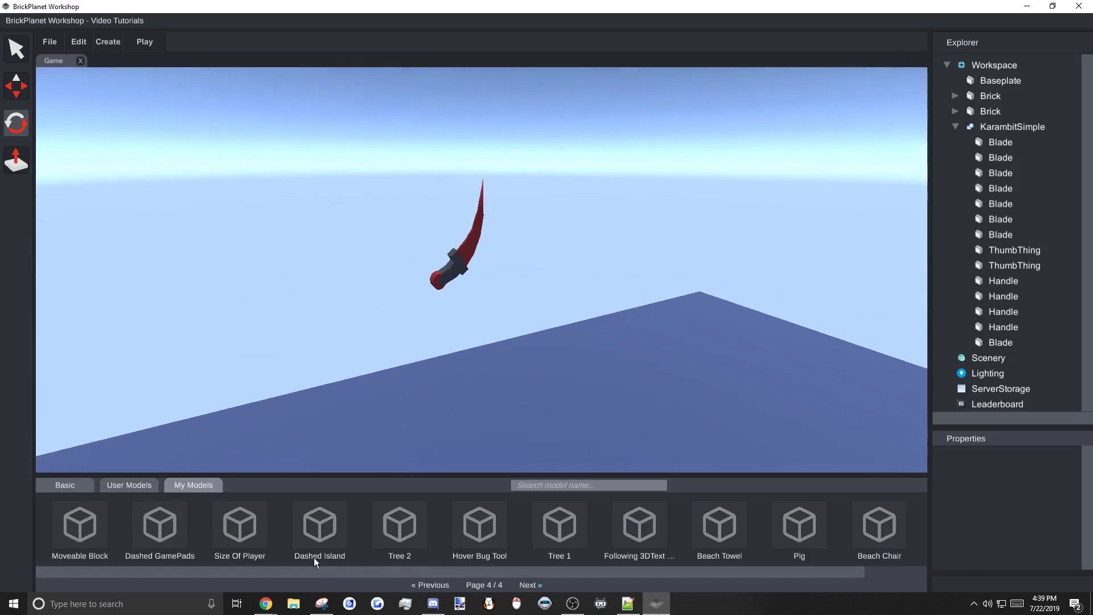
left_click(242, 536)
left_click_drag(461, 388, 510, 448)
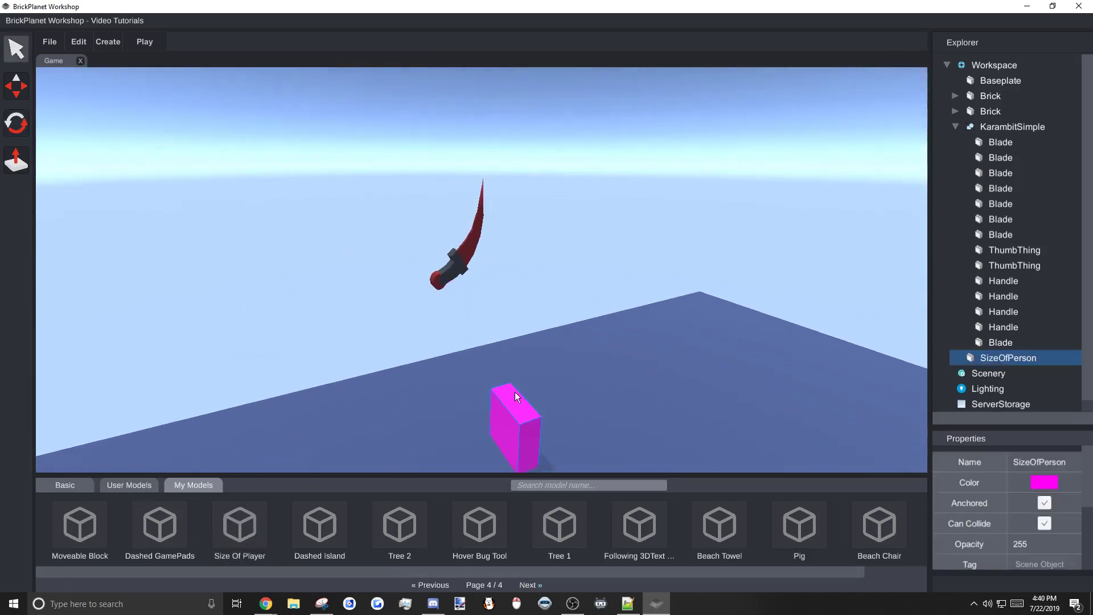
- Raise the SizeOfPerson block to the karambit's height and shift it to the handle side of the knife
key("w")
left_click_drag(516, 400, 524, 181)
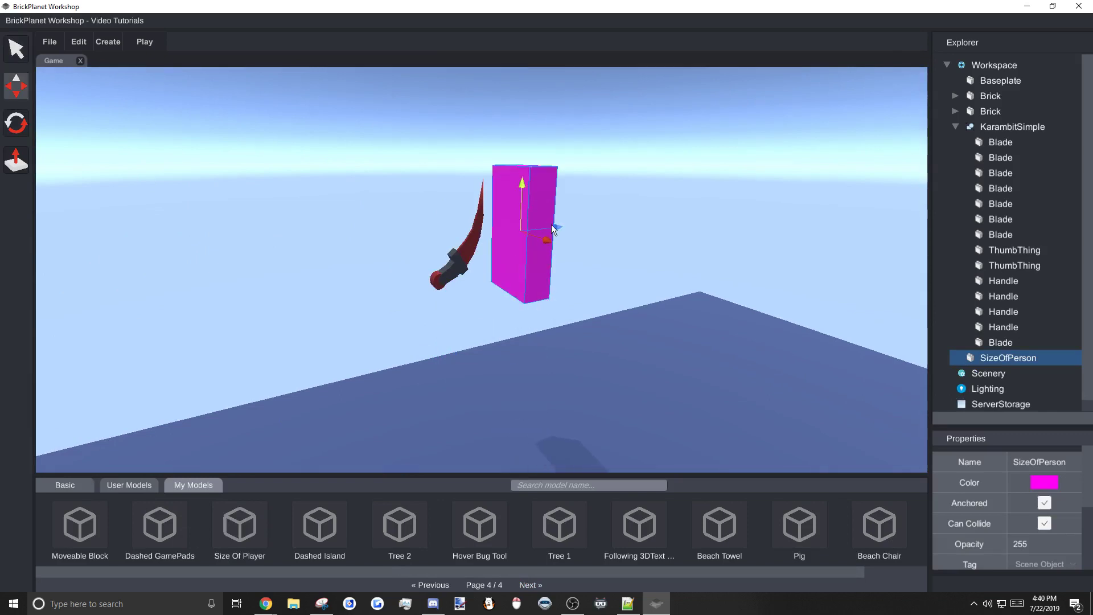
left_click_drag(552, 227, 405, 239)
- Scale down the KarambitSimple group's height from its upper side and its width from the blade side
left_click(479, 207)
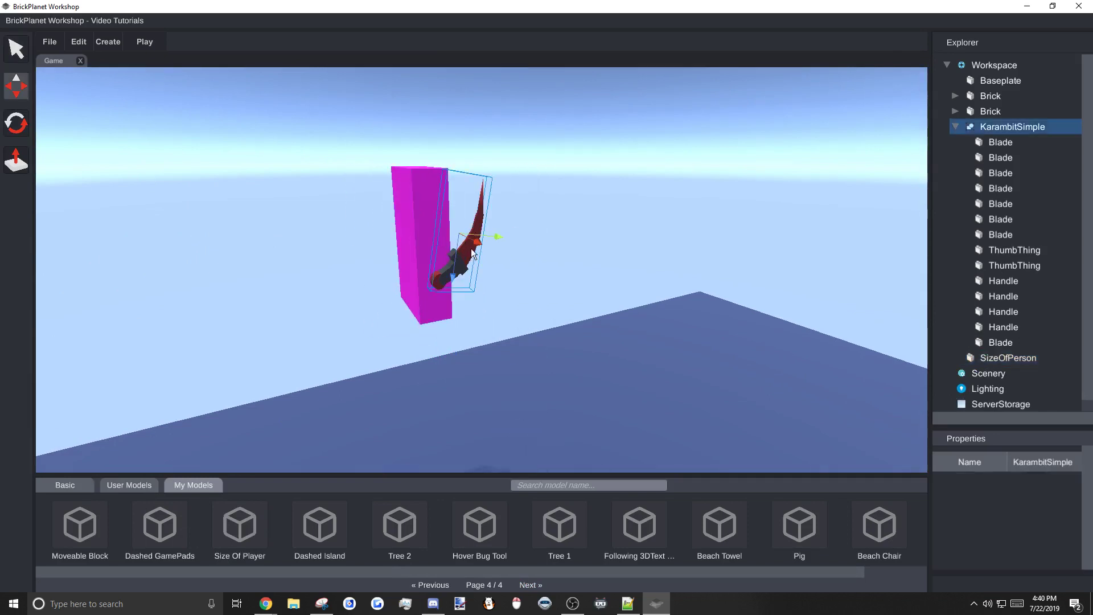
left_click_drag(467, 172, 462, 215)
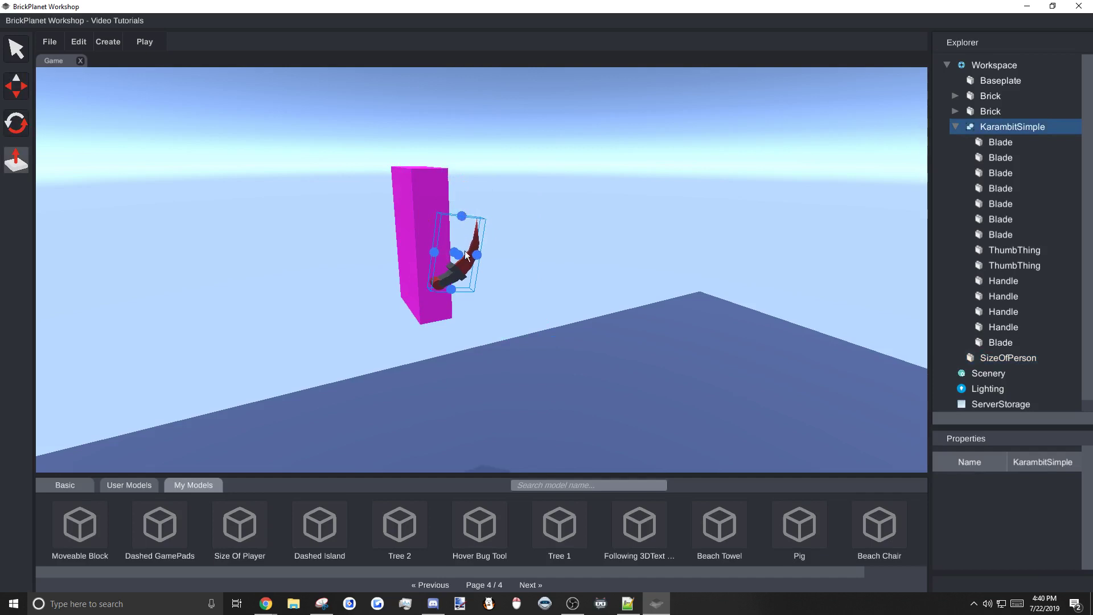
left_click_drag(477, 259, 463, 259)
- Move the SizeOfPerson block along both horizontal axes until it stands directly next to the karambit for a size comparison
right_click_drag(465, 263, 399, 259)
scroll(401, 254, "down", 5)
left_click(592, 288)
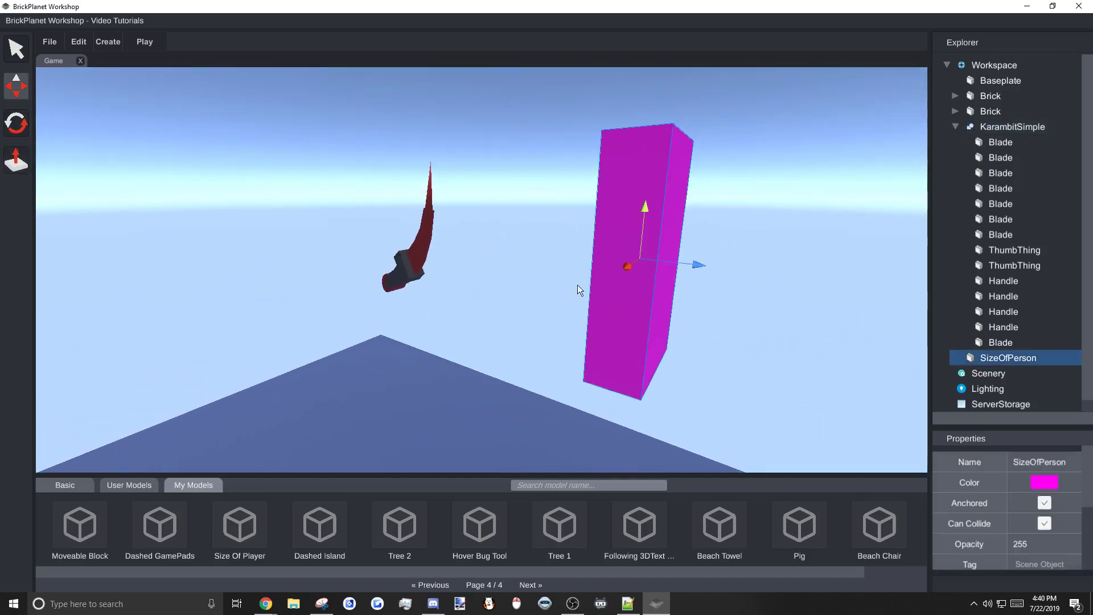
left_click_drag(625, 267, 509, 350)
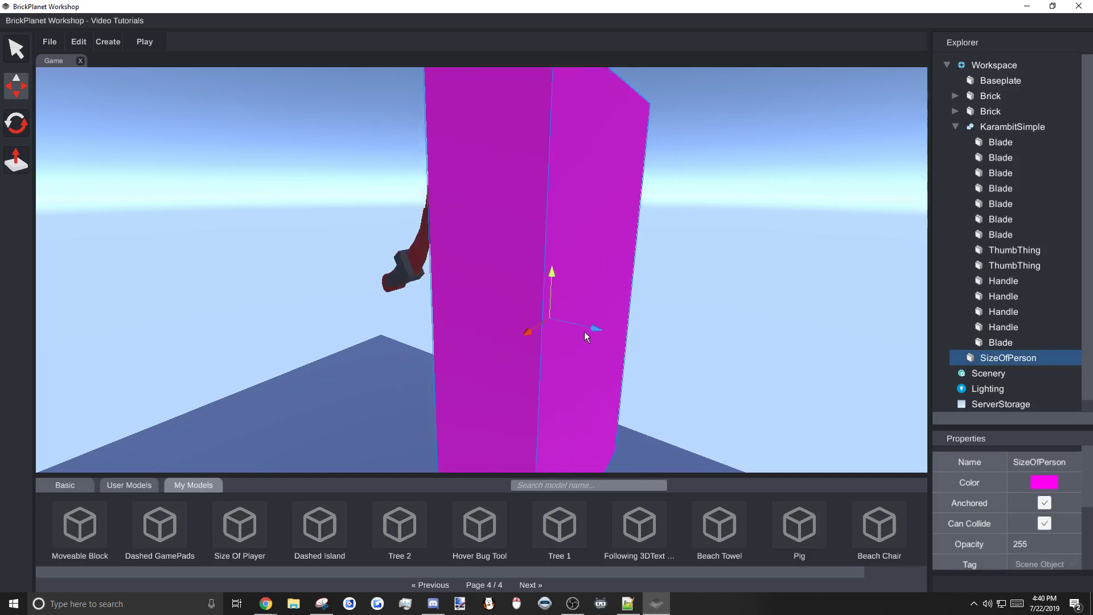
left_click_drag(592, 331, 468, 301)
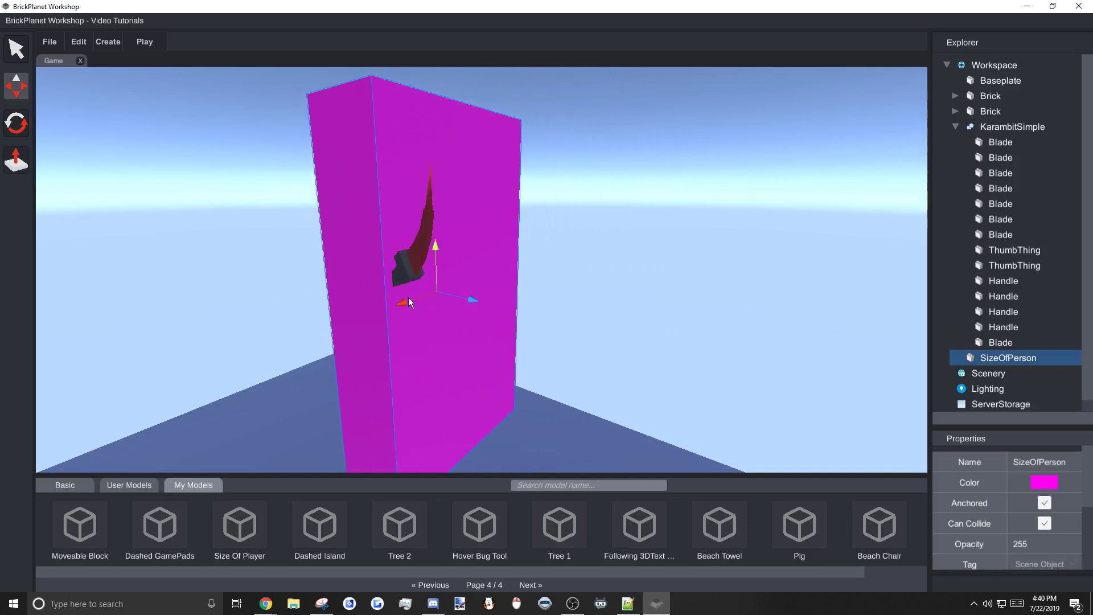
right_click_drag(405, 299, 426, 266)
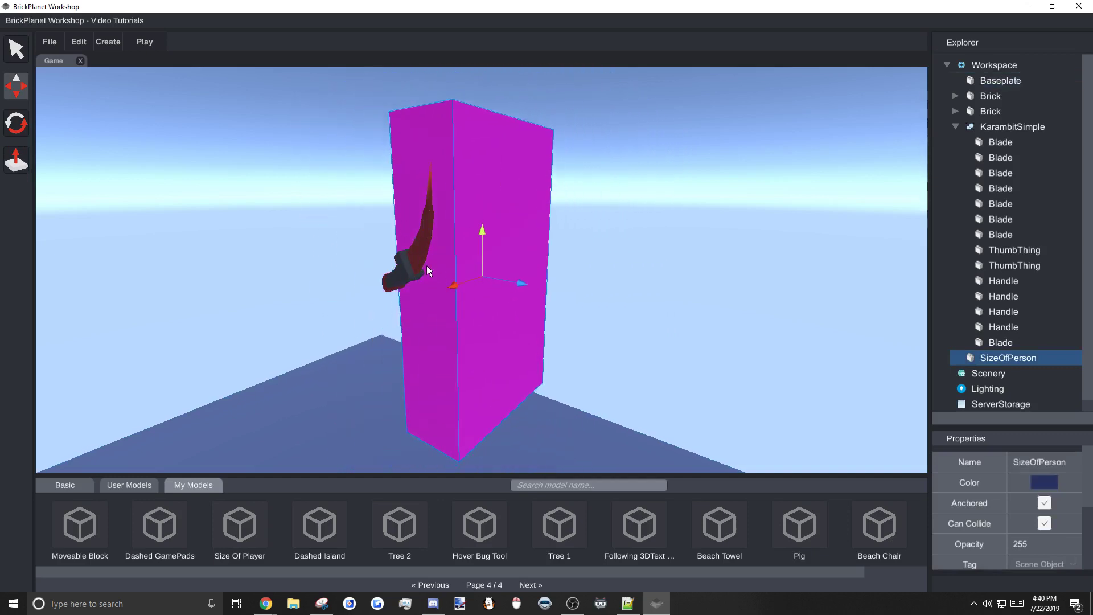
- Shorten the KarambitSimple group by scaling its upper side down, and deselect it
left_click(438, 249)
key("4")
key("3")
key("4")
left_click_drag(416, 158, 415, 189)
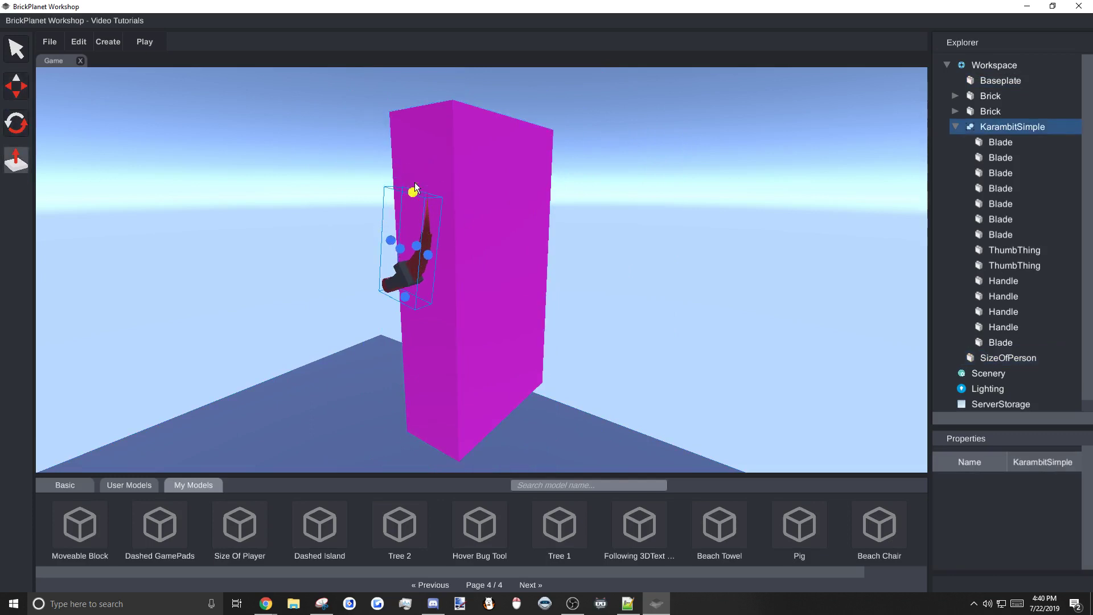
left_click(633, 270)
- Narrow the KarambitSimple group by scaling one of its sides inward, and deselect it
left_click(412, 262)
right_click_drag(413, 262, 513, 262)
left_click_drag(309, 272, 334, 276)
left_click(468, 275)
- Rotate the KarambitSimple group so that its handle points straight down and its blade leans over
right_click_drag(469, 276, 435, 286)
left_click(339, 295)
key("3")
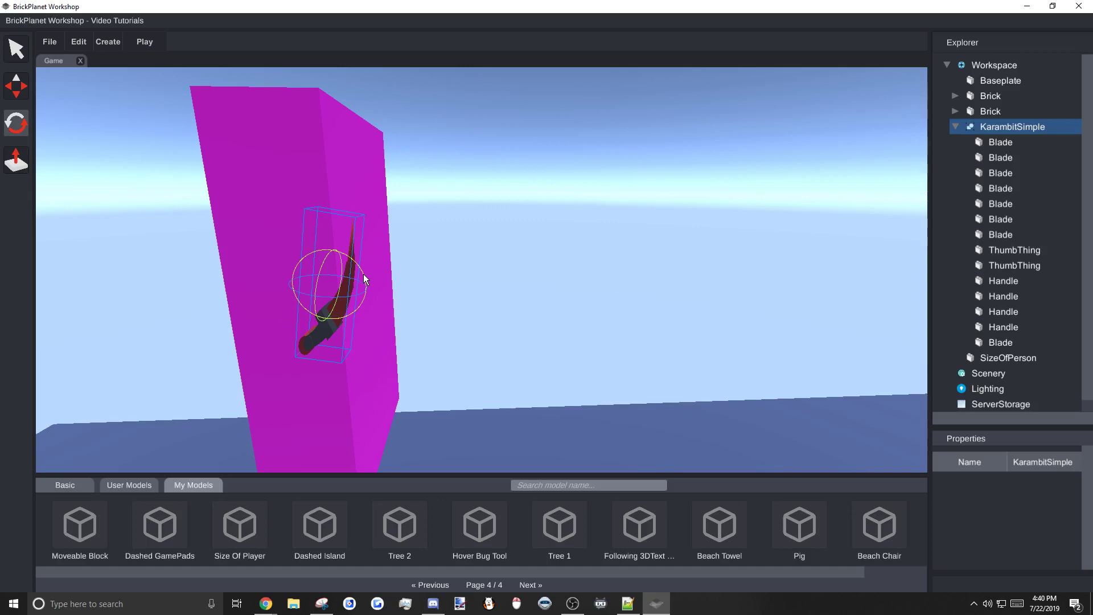
left_click_drag(363, 275, 326, 221)
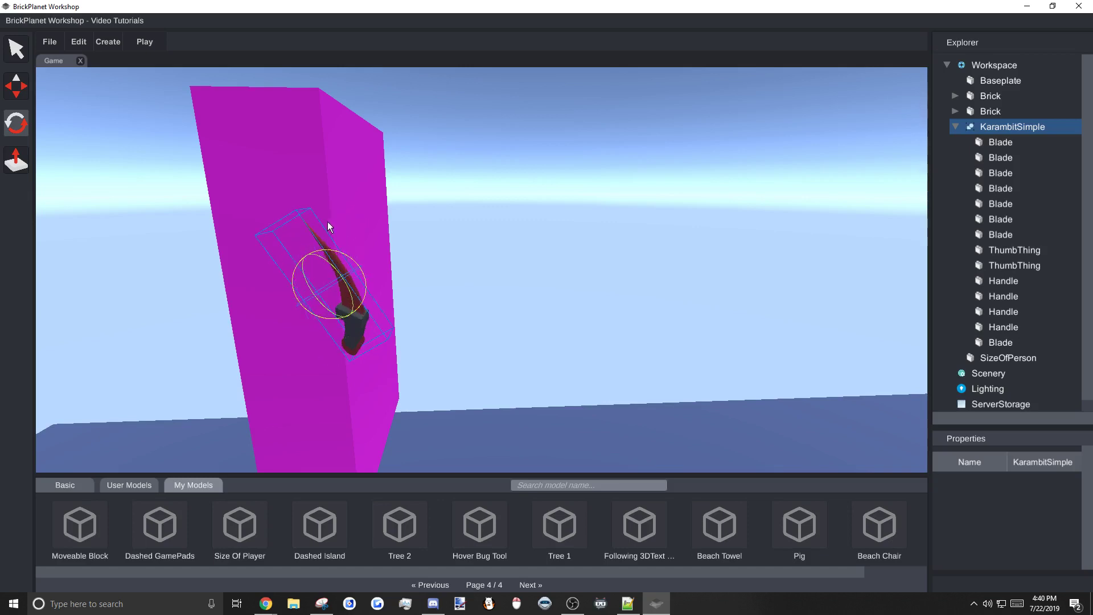
left_click(327, 221)
- Place a SpinnyBrick on the baseplate and delete it again
right_click_drag(327, 221, 446, 248)
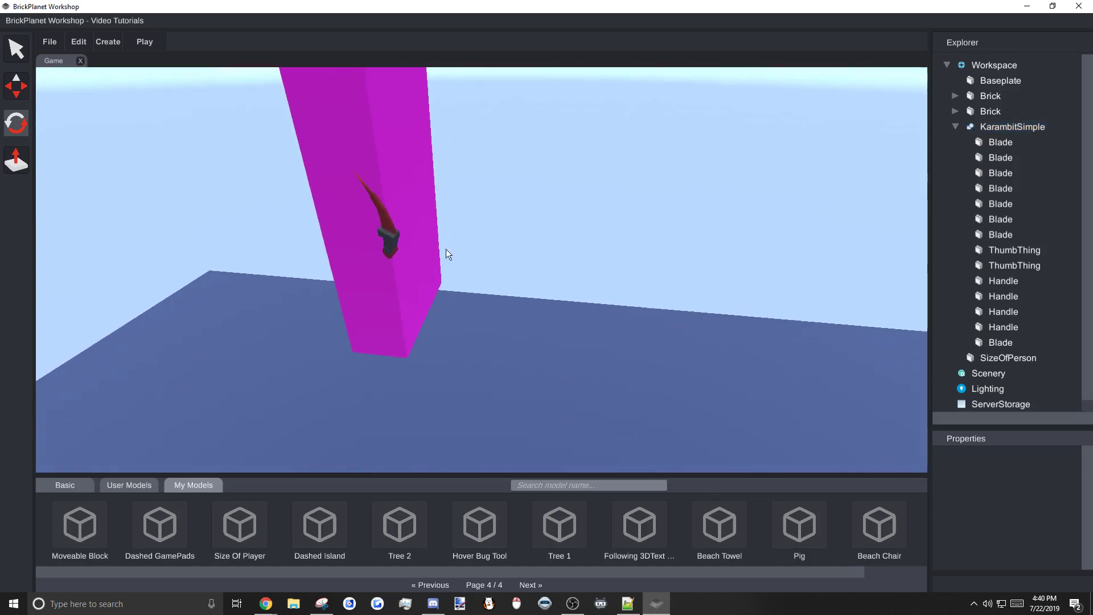
left_click(16, 86)
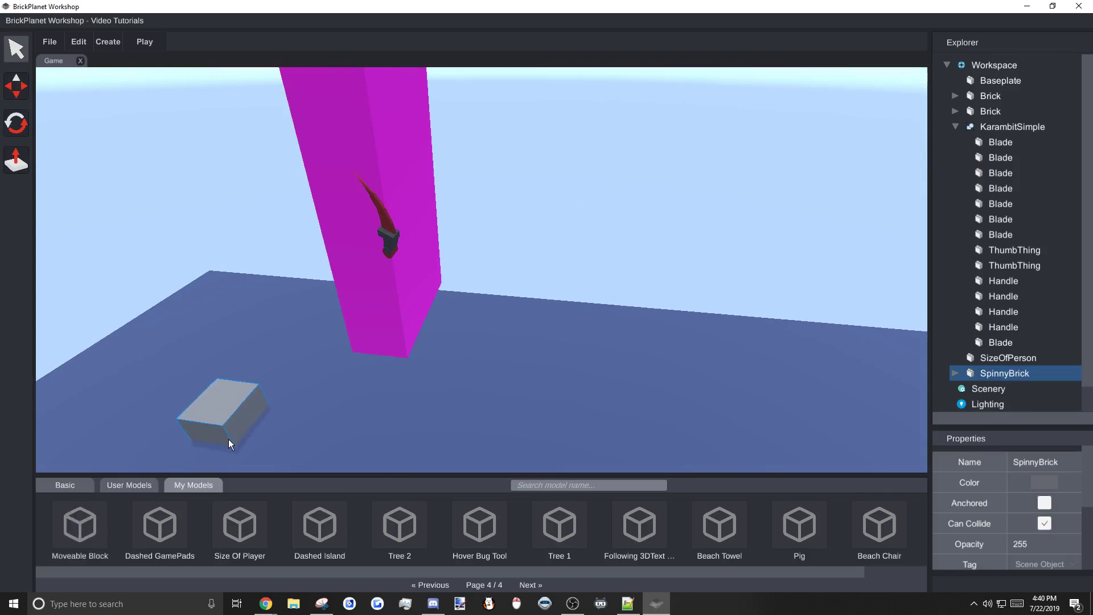
key("Delete")
- Insert a basic Brick on the baseplate and reshape it into a thin, upright bar
left_click(64, 487)
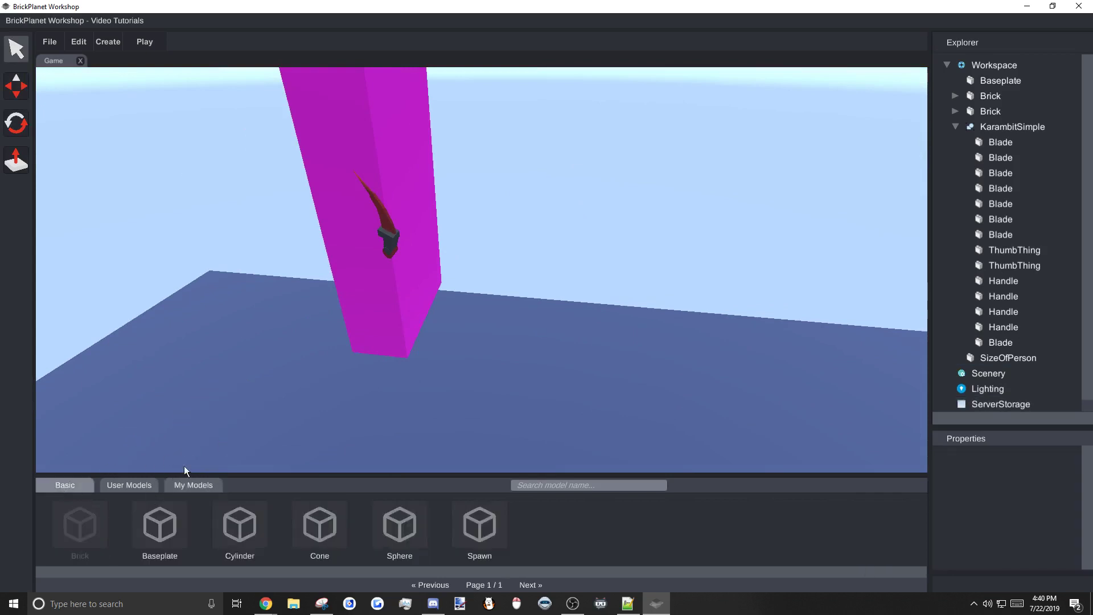
left_click_drag(183, 465, 154, 459)
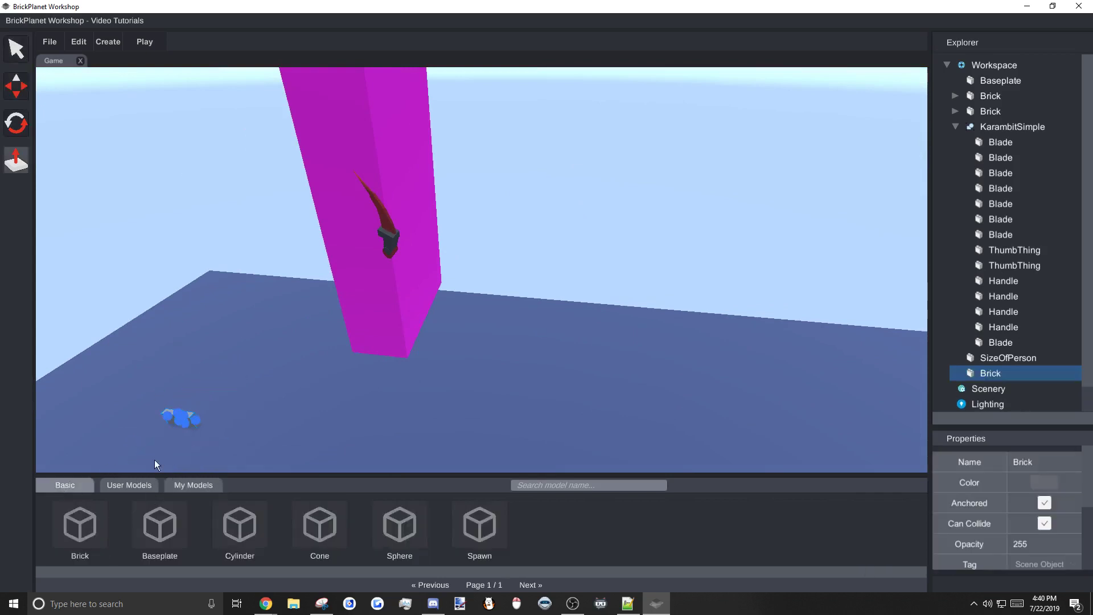
left_click_drag(162, 417, 227, 443)
key("2")
key("3")
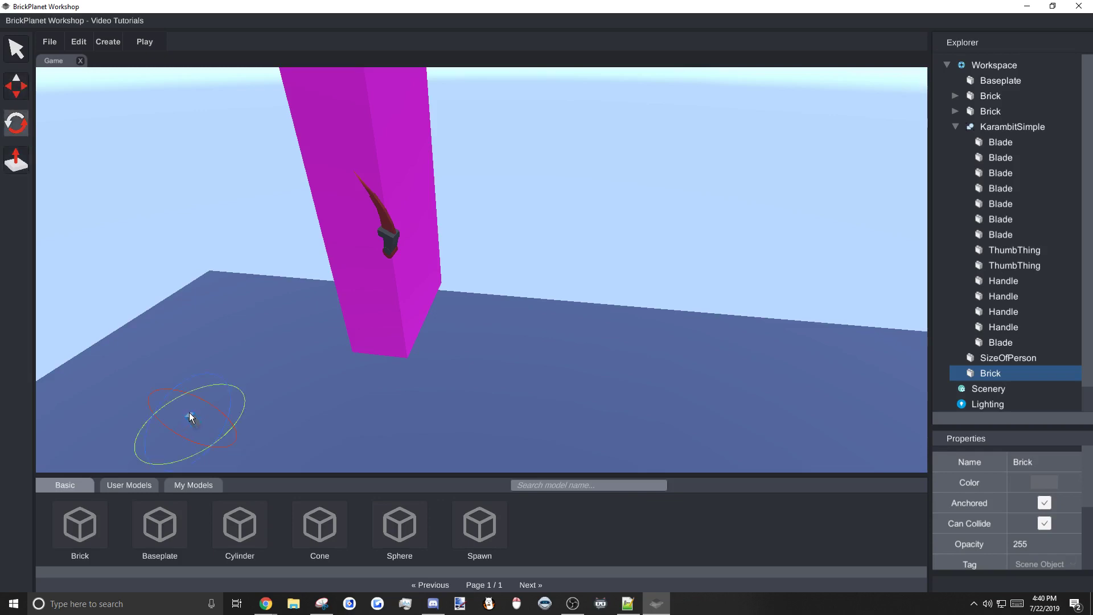
key("4")
key("m")
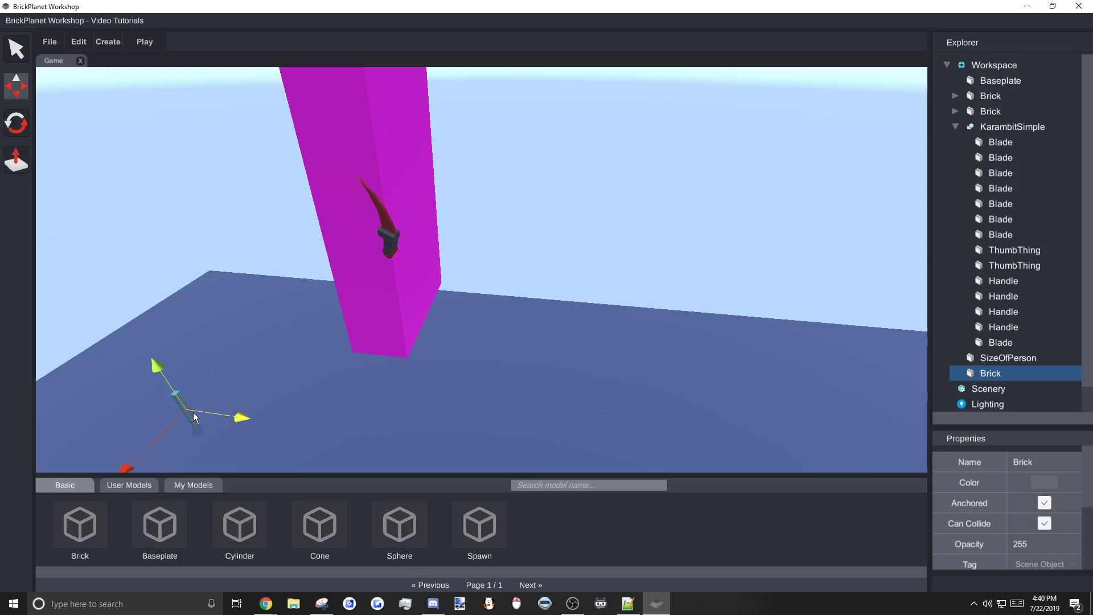
- Move the thin brick next to the SizeOfPerson block and raise it beside the karambit as a stand-in arm
left_click_drag(250, 420, 447, 441)
left_click_drag(392, 411, 430, 145)
left_click_drag(397, 223, 476, 228)
left_click(419, 240)
right_click_drag(460, 182, 371, 241)
left_click(358, 240)
left_click_drag(336, 259, 81, 346)
right_click_drag(81, 346, 421, 292)
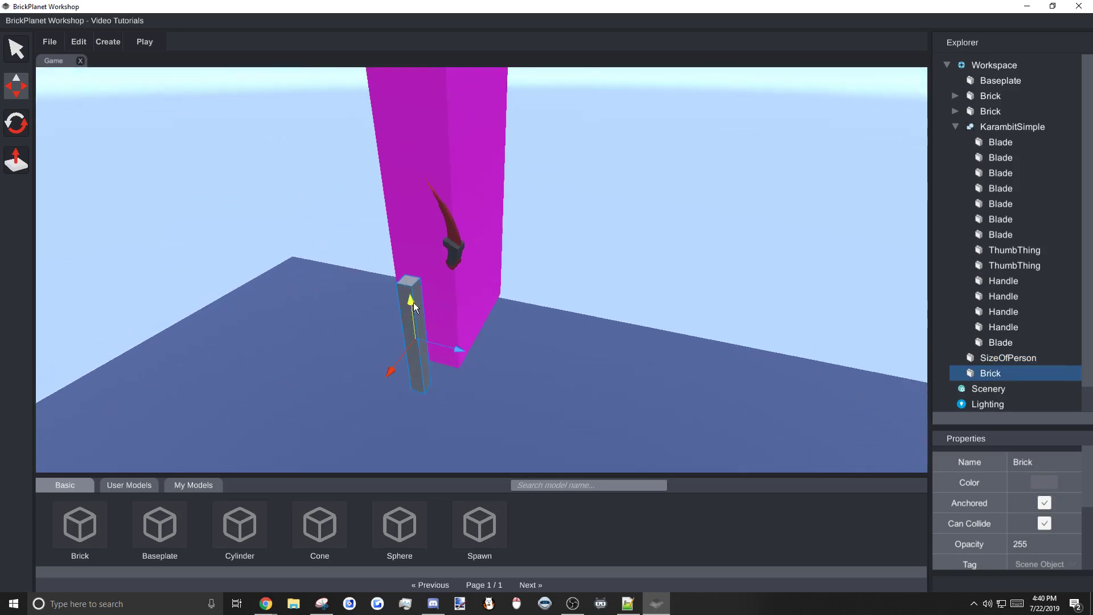
left_click_drag(421, 293, 422, 171)
- Collapse the KarambitSimple group in the object tree and create a Tool object in the workspace
left_click(461, 254)
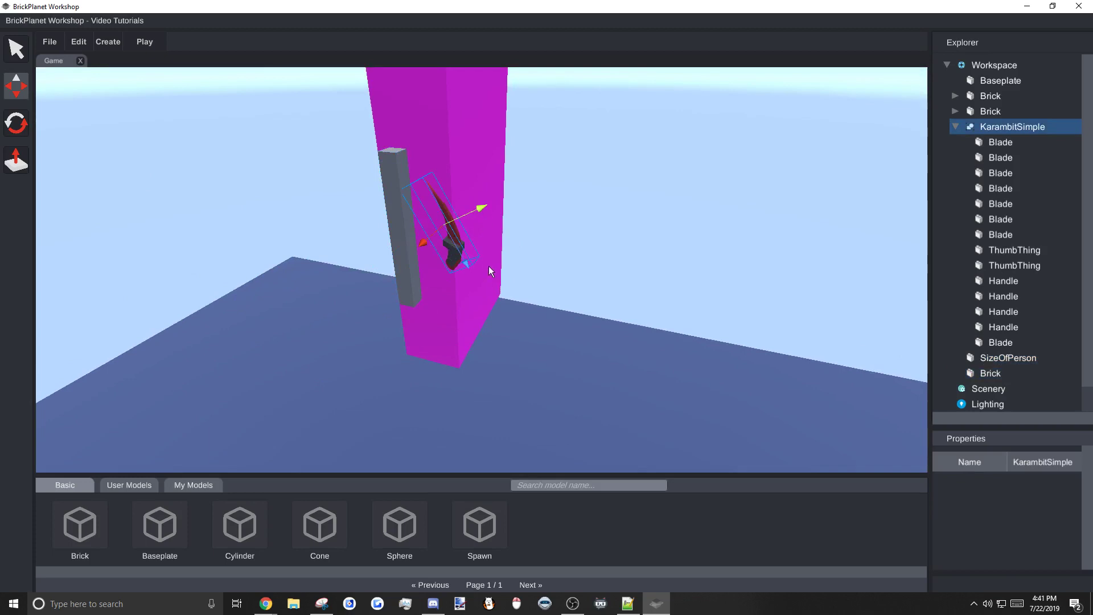
left_click(956, 127)
left_click(109, 43)
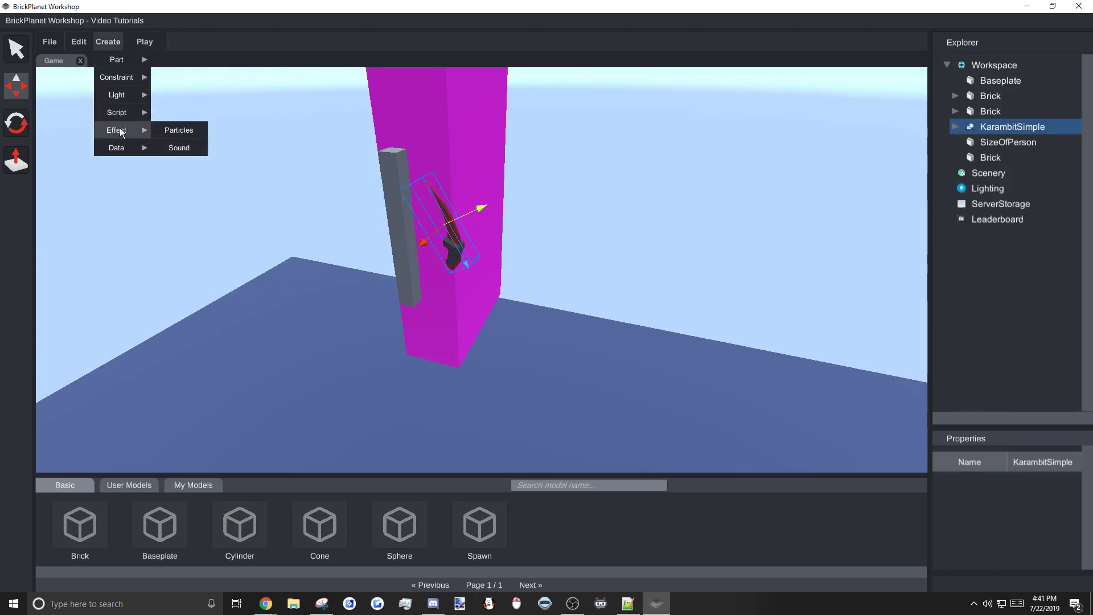
mouse_move(120, 149)
left_click(186, 165)
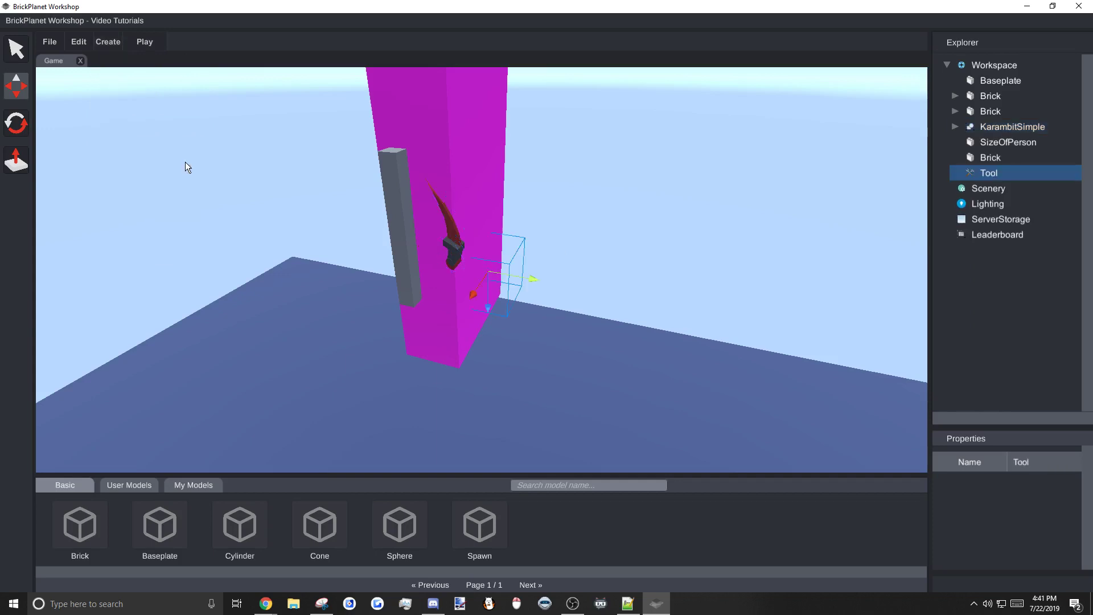
- Move the Tool along its axes onto the karambit's handle
left_click_drag(472, 295, 414, 373)
left_click_drag(444, 372, 483, 295)
key("w")
- Delete the thin grey brick that stands beside the karambit
right_click_drag(481, 291, 492, 207)
mouse_move(588, 145)
right_mouse_down()
mouse_move(582, 122)
mouse_move(599, 132)
right_mouse_up()
left_click(572, 134)
key("Delete")
- Fine-tune the Tool's position in two directions so that its centre sits on the karambit's handle, and deselect it
left_click(516, 334)
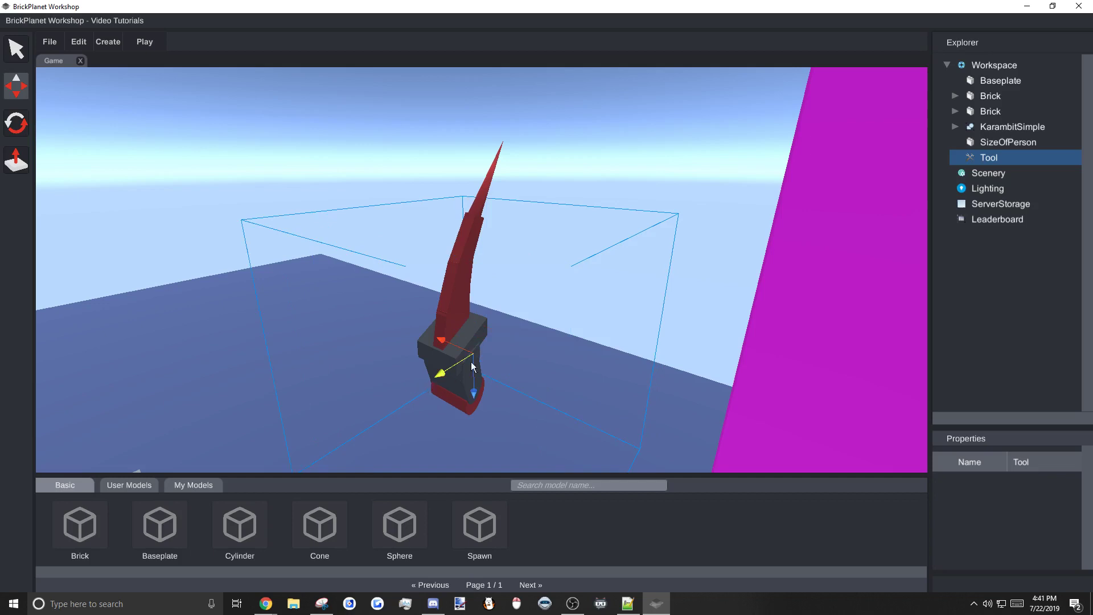
right_click_drag(470, 361, 443, 237)
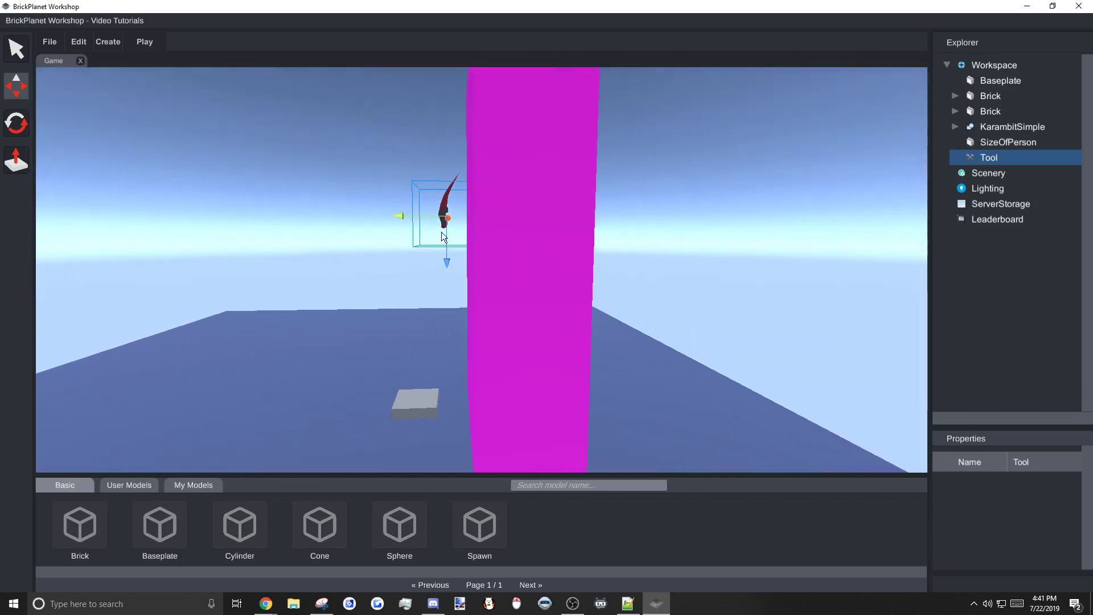
left_click_drag(430, 223, 420, 222)
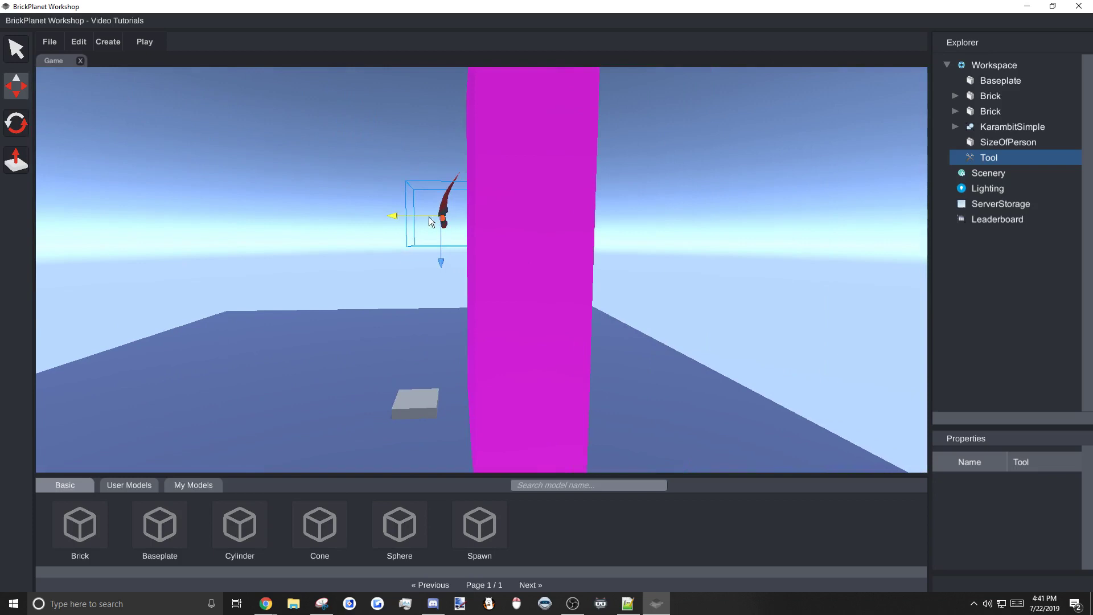
key("a")
right_click_drag(592, 233, 763, 222)
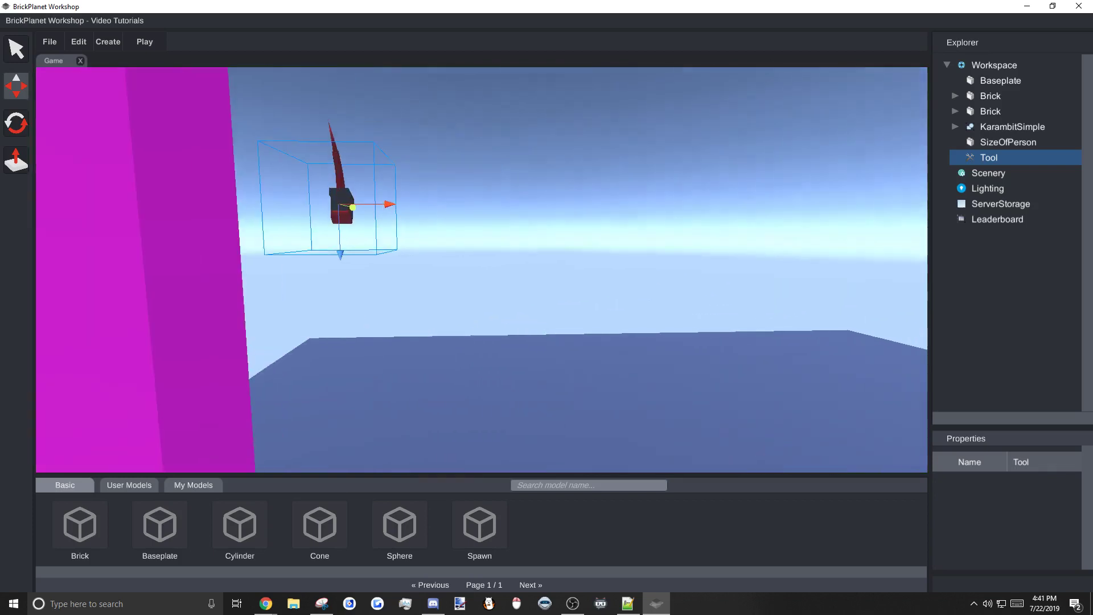
right_click_drag(546, 227, 567, 234)
left_click_drag(492, 205, 503, 204)
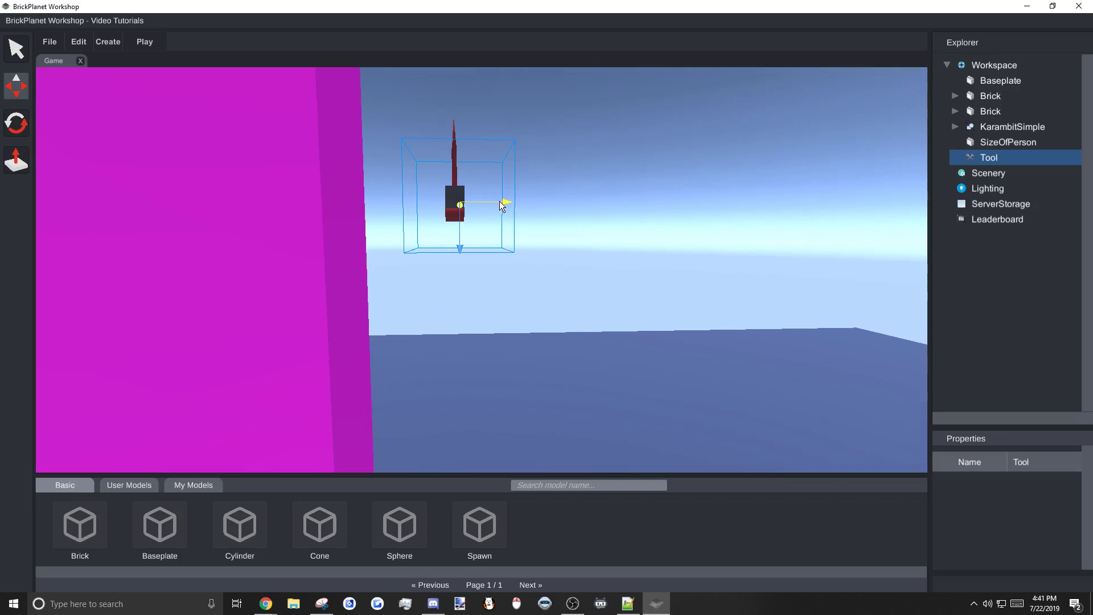
left_click(582, 170)
- Nest the KarambitSimple group inside the Tool in the object tree
mouse_move(582, 171)
right_mouse_down()
mouse_move(569, 239)
mouse_move(615, 187)
mouse_move(575, 165)
mouse_move(581, 119)
mouse_move(564, 176)
mouse_move(585, 178)
right_mouse_up()
key("s")
key("w")
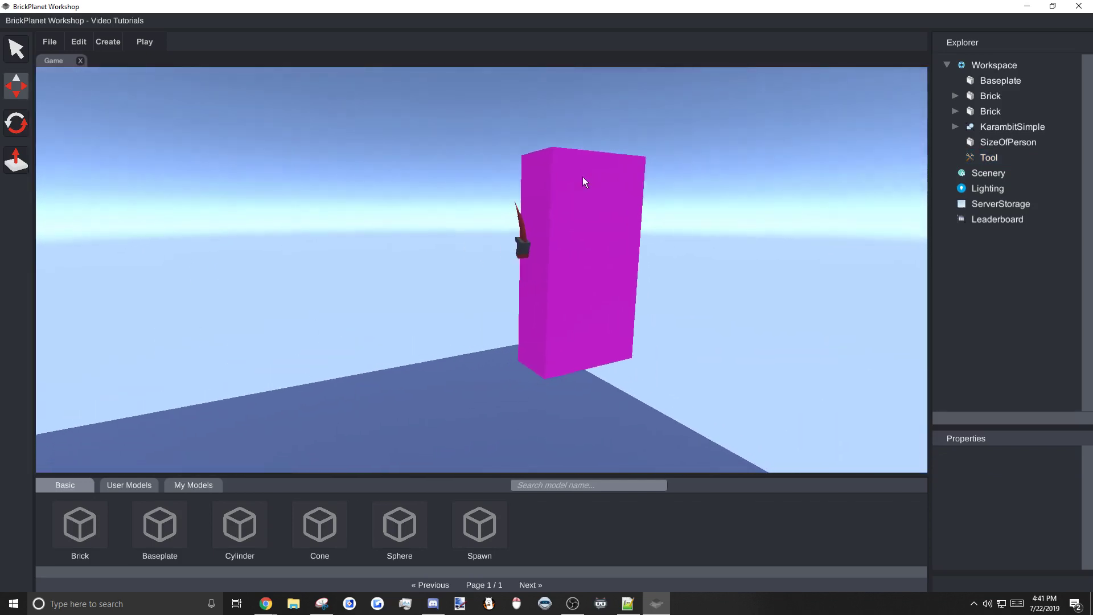
left_click(508, 263)
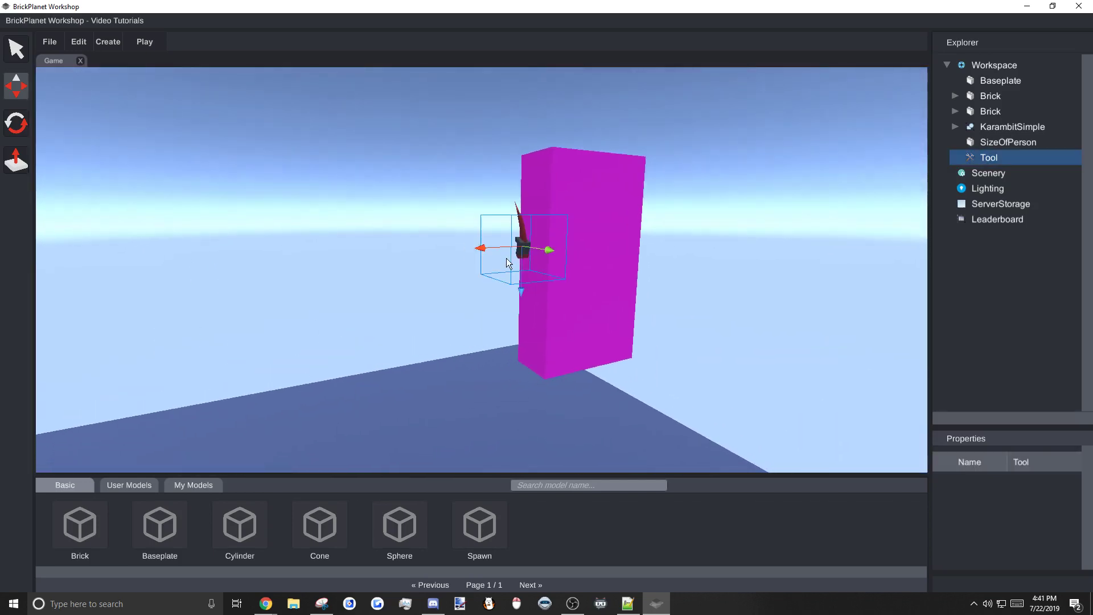
left_click(1011, 130)
left_click_drag(1000, 131, 1017, 160)
left_click(702, 168)
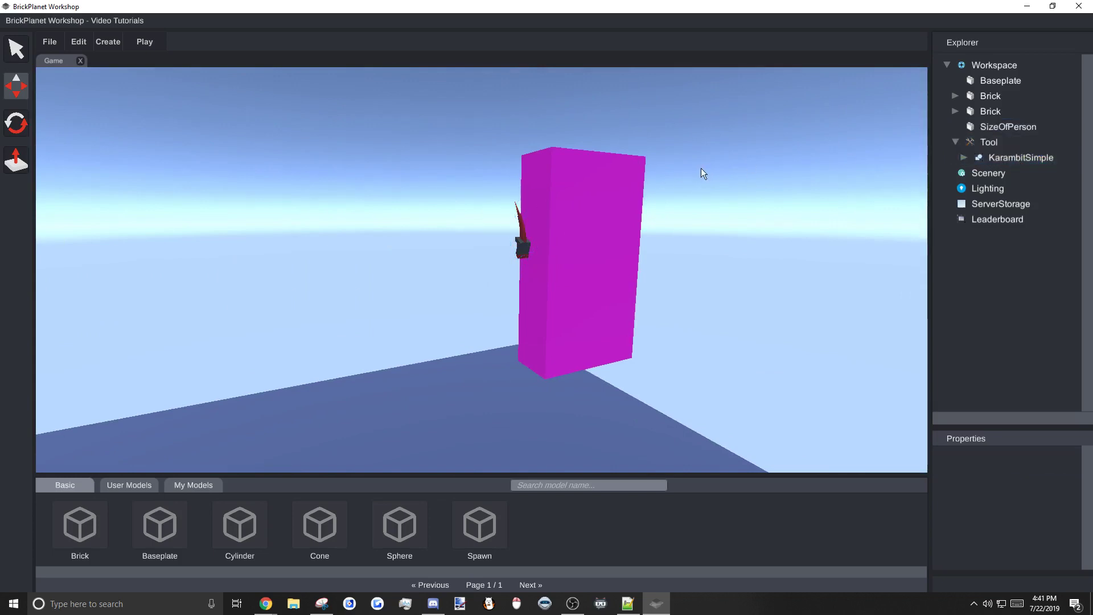
- Rename the Tool as KarambitSimple by copying the nested group's name
left_click(526, 243)
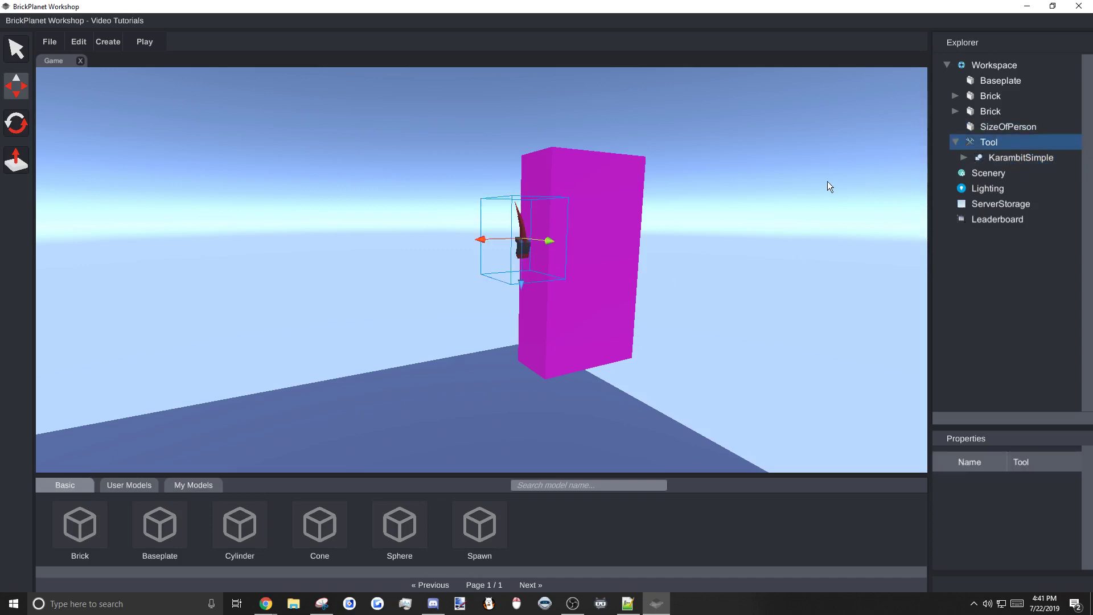
left_click(1019, 157)
left_click(1019, 460)
key("ctrl+c")
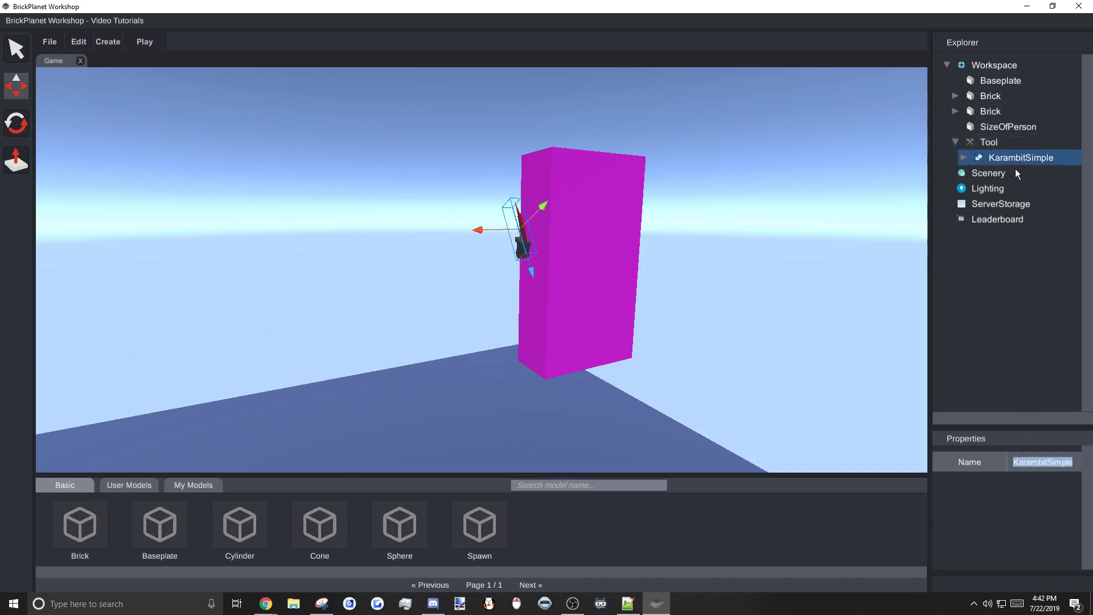
left_click(985, 142)
left_click(1044, 467)
key("ctrl+v")
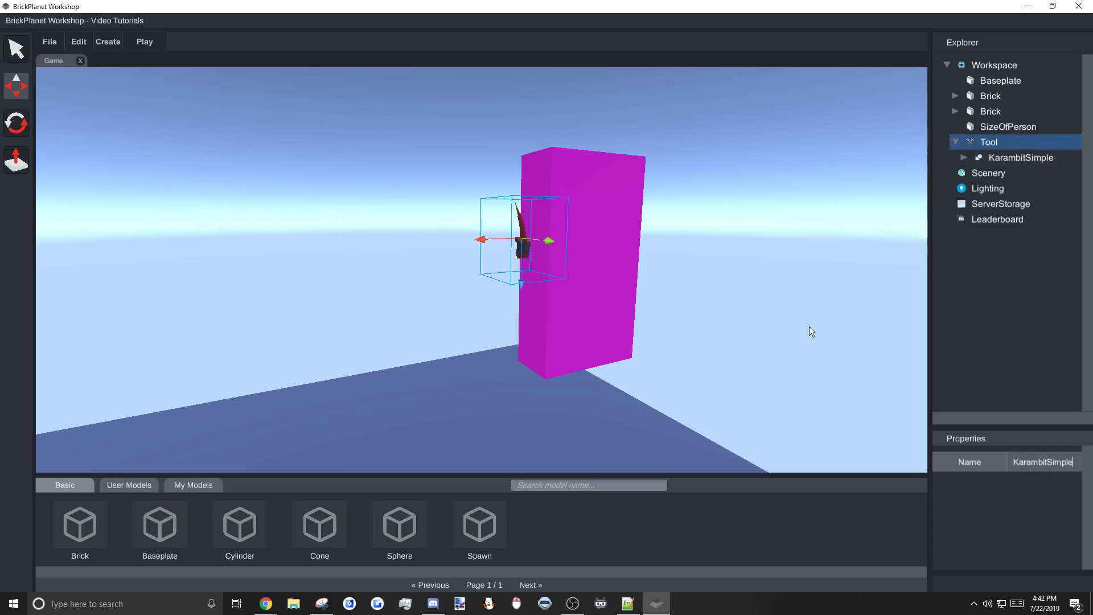
left_click(733, 234)
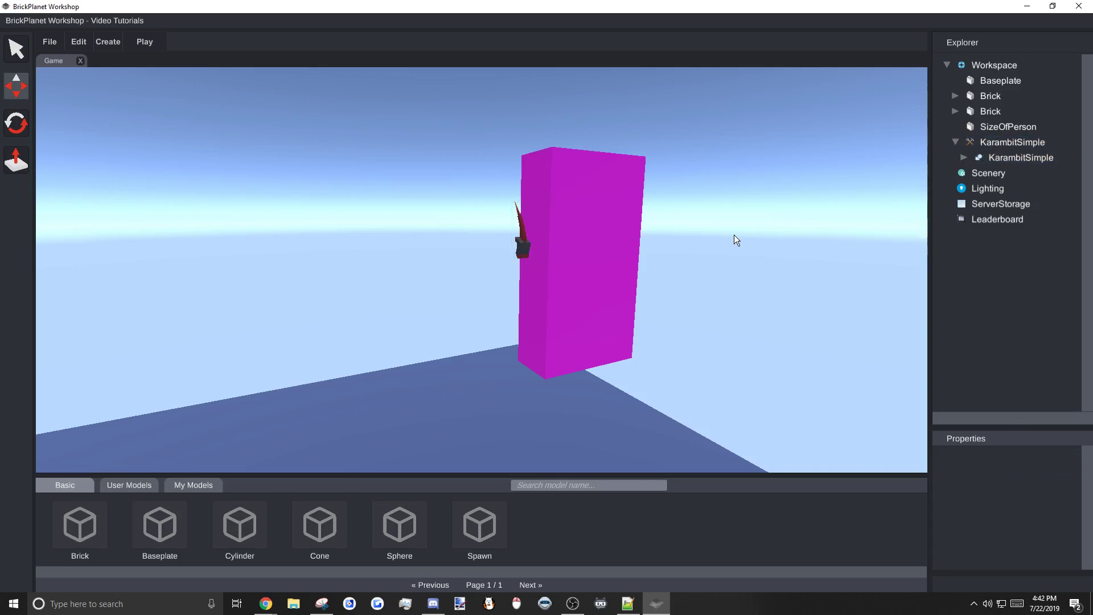
- Lower the KarambitSimple Tool from beside the magenta person-sized block down towards the baseplate
left_click(524, 222)
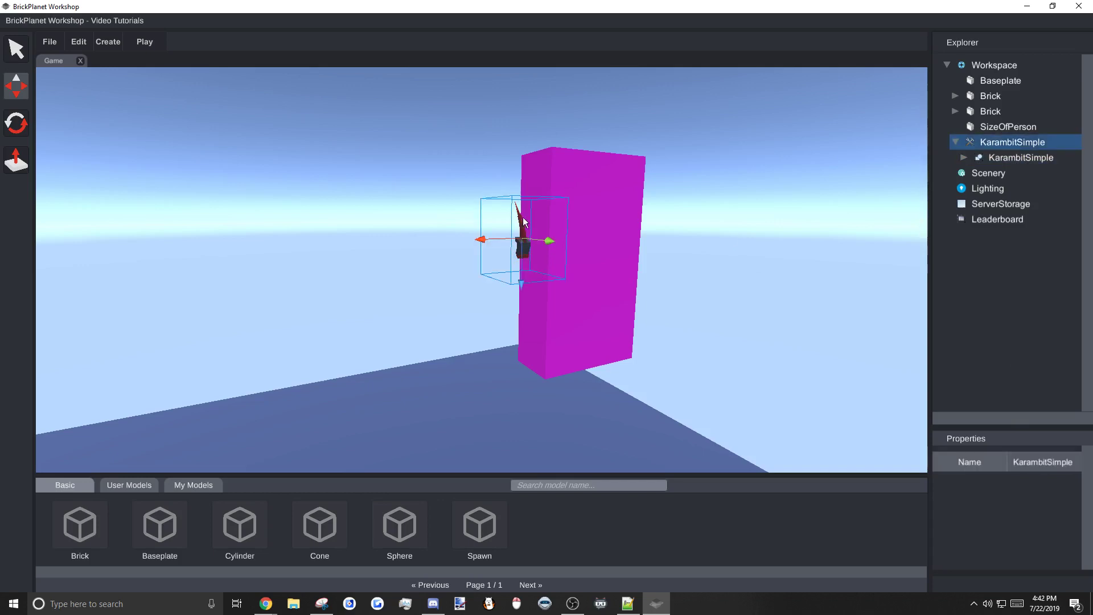
left_click_drag(521, 282, 507, 353)
mouse_move(515, 336)
right_mouse_down()
mouse_move(506, 353)
mouse_move(506, 337)
right_mouse_up()
left_click_drag(507, 321, 512, 373)
- Turn off Can Collide for all Blade, ThumbThing and Handle parts inside the nested KarambitSimple group
left_click(963, 157)
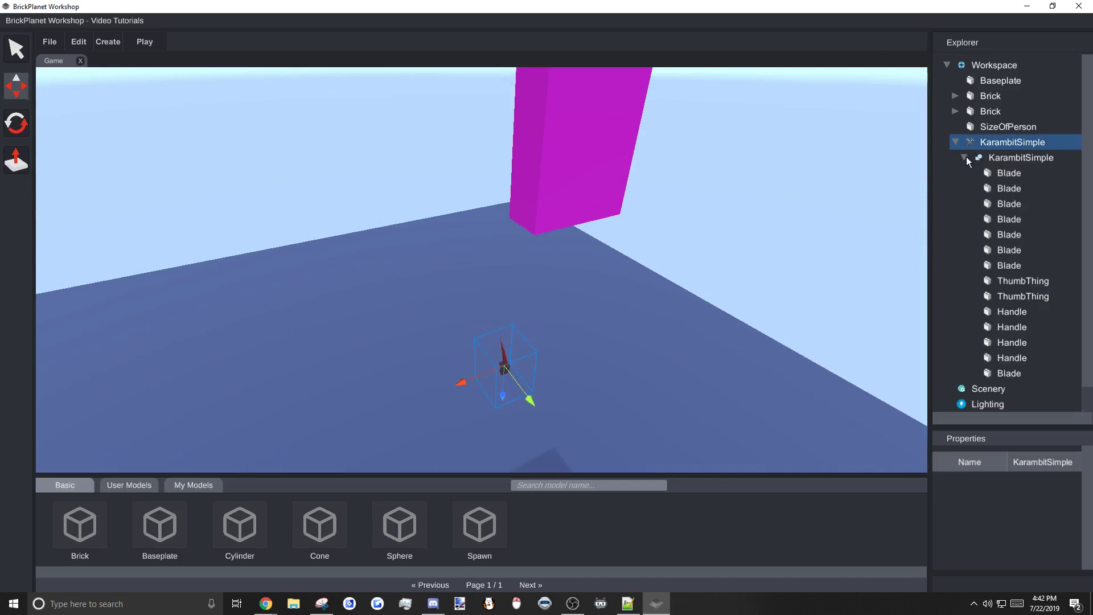
left_click(996, 172)
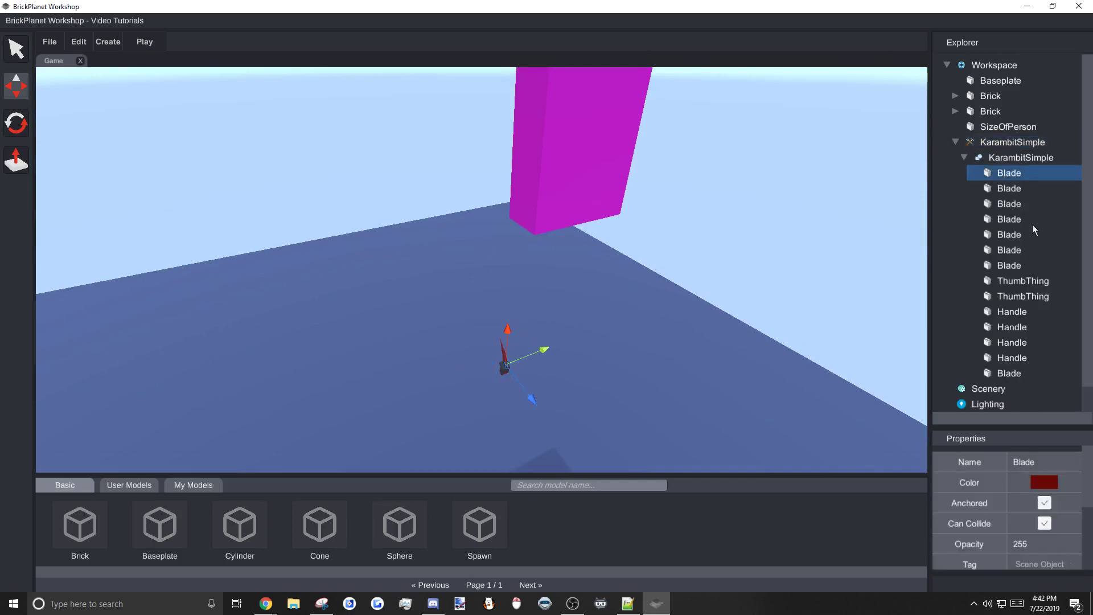
left_click_drag(1021, 191, 1018, 373)
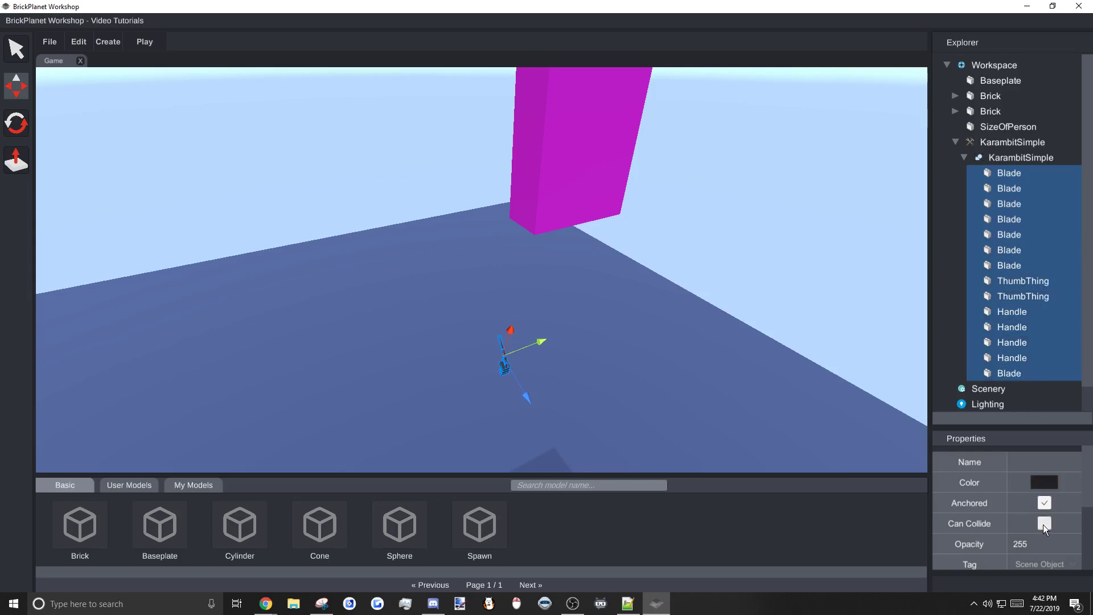
left_click(882, 301)
- Lower the KarambitSimple Tool further until it is within a player's reach just above the baseplate
left_click(508, 363)
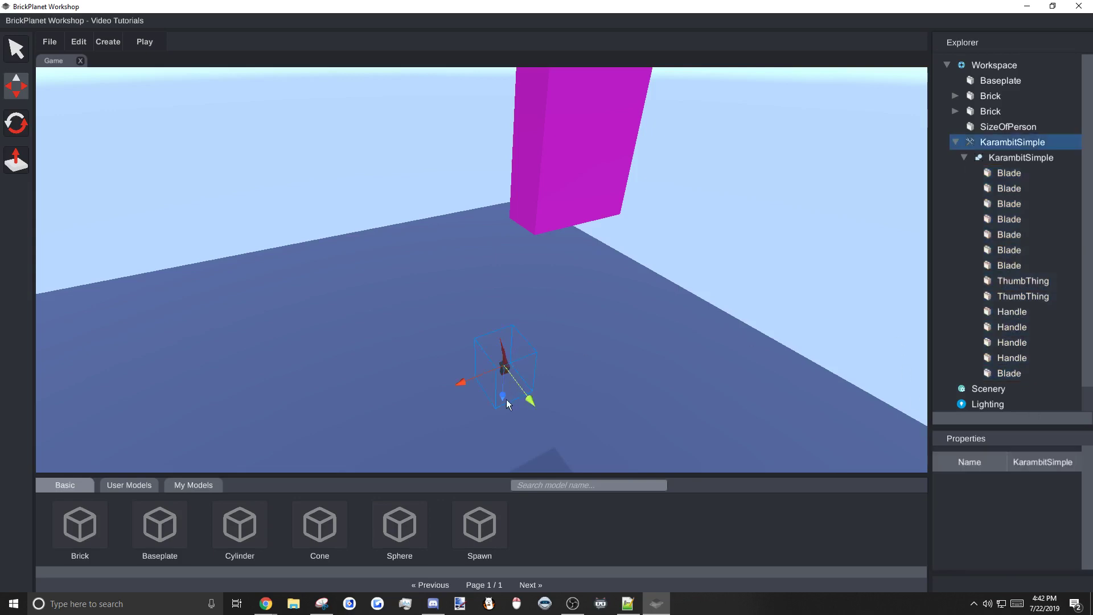
left_click_drag(504, 398, 501, 438)
right_click_drag(547, 373, 957, 357)
key("w")
key("s")
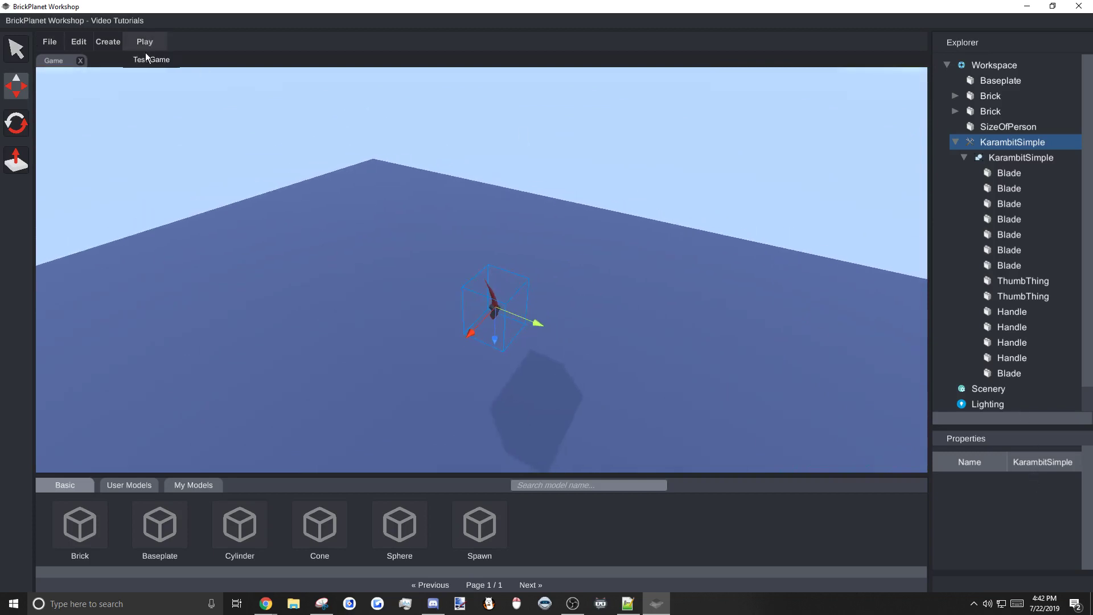
- Test the game, walk the character into the karambit to pick it up, examine how it is held, and exit testing
left_click(148, 60)
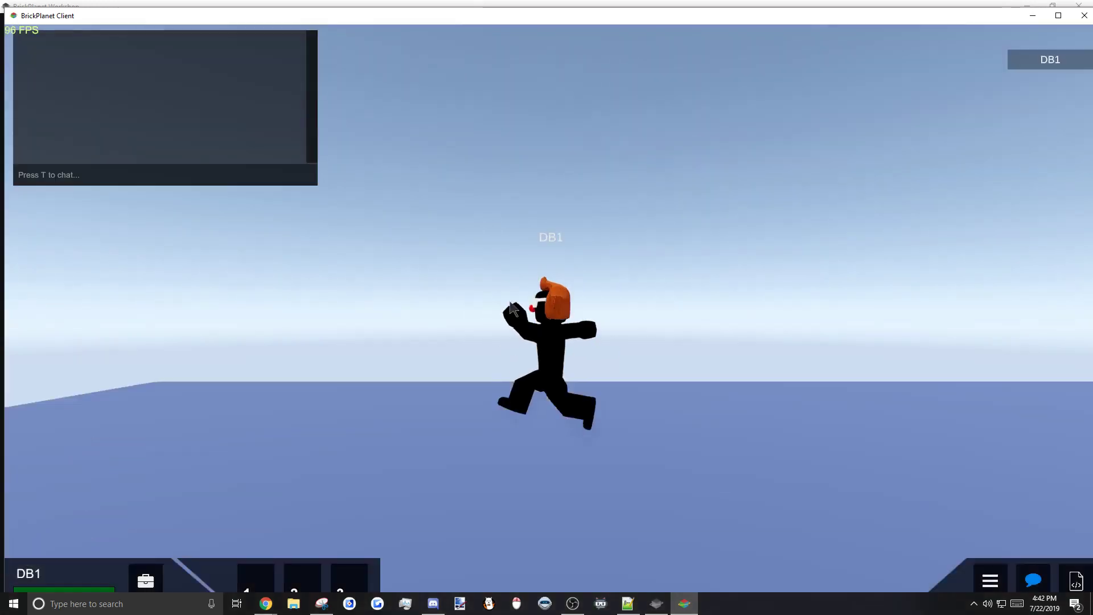
right_click_drag(510, 303, 658, 359)
key("w")
key("w")
key("d")
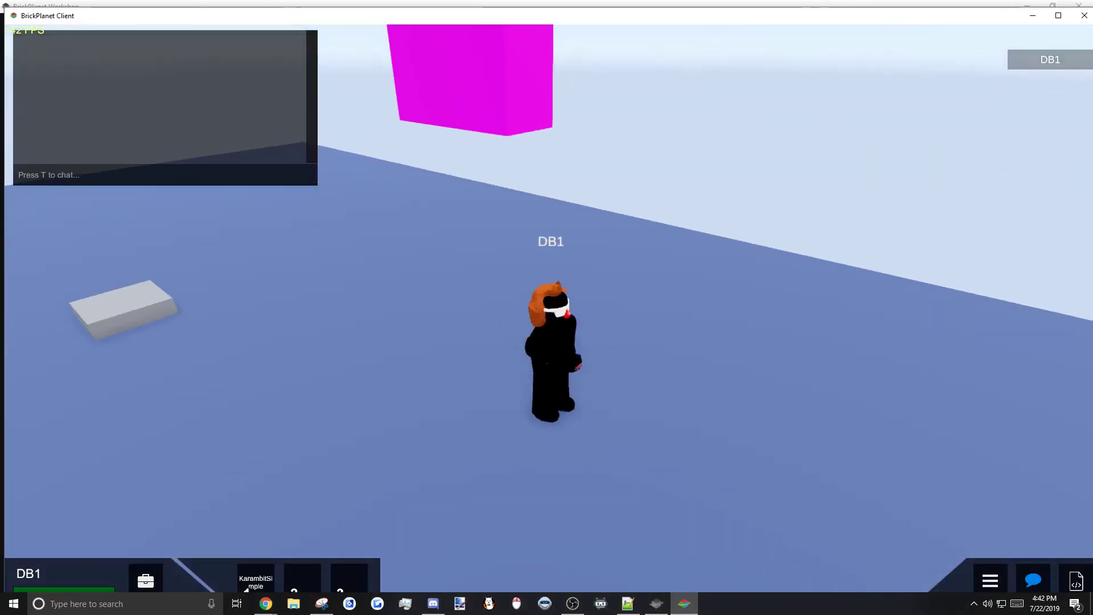
key("s")
scroll(549, 308, "up", 4)
right_click_drag(549, 307, 467, 268)
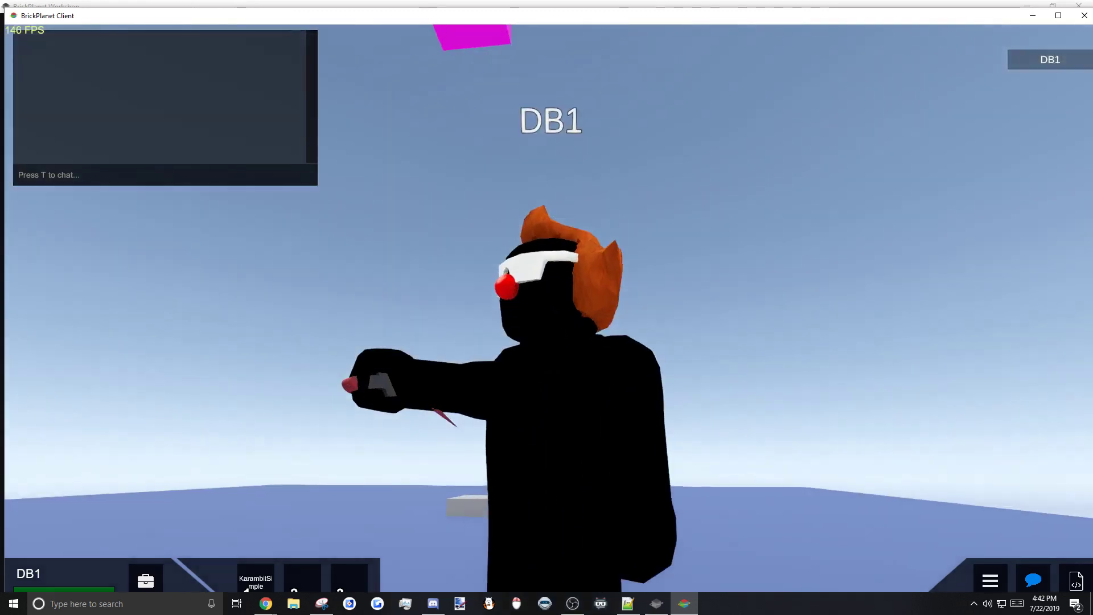
right_click_drag(658, 341, 658, 345)
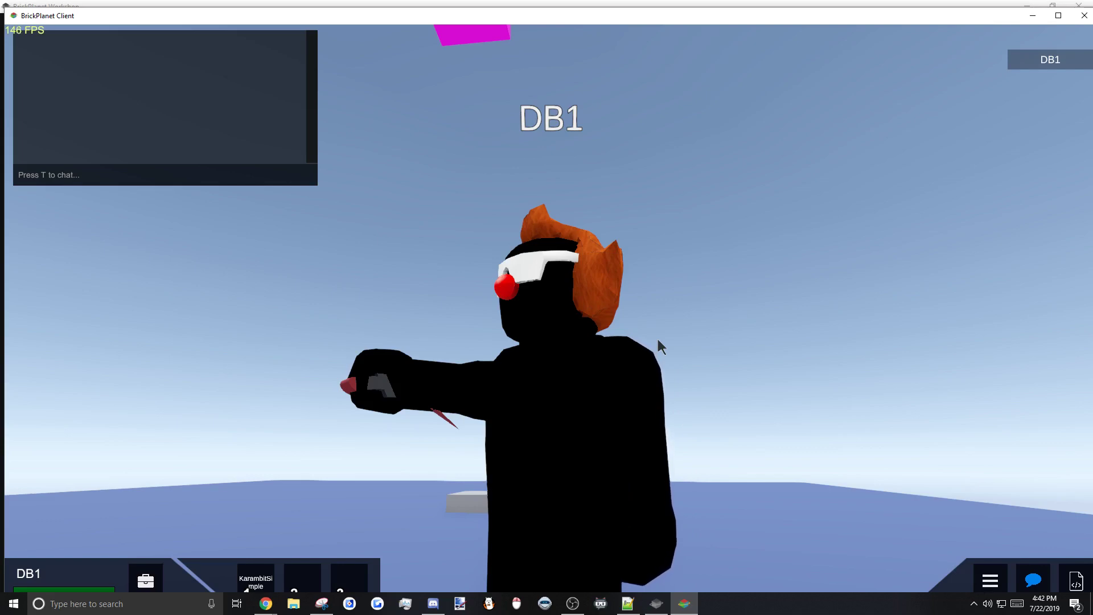
left_click(1084, 15)
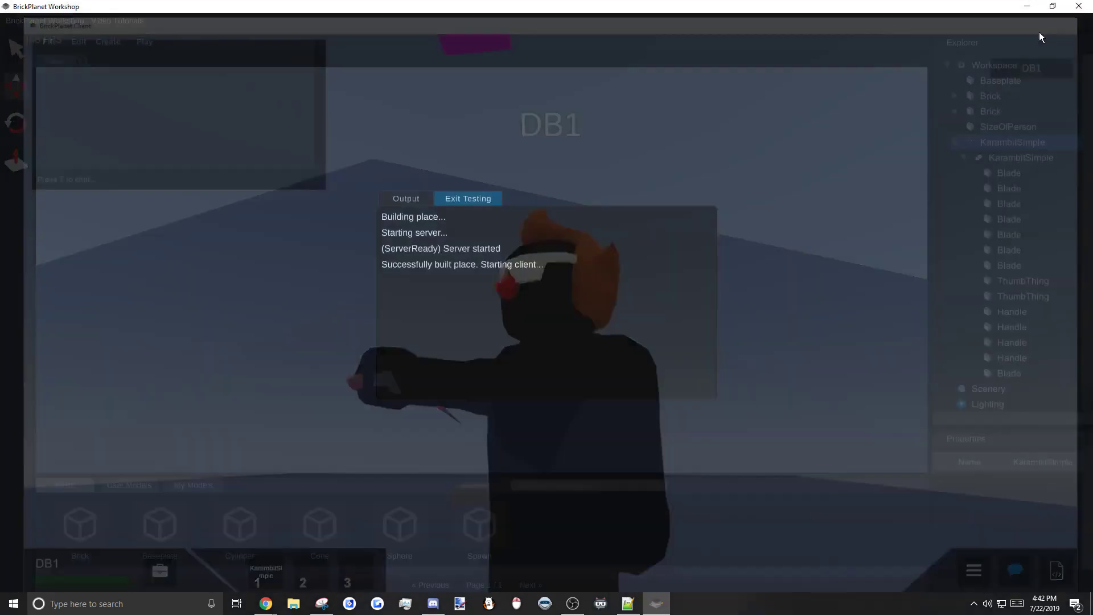
left_click(468, 199)
- Move the nested KarambitSimple group out of the Tool and directly under Workspace
right_click_drag(521, 271, 755, 230)
key("w")
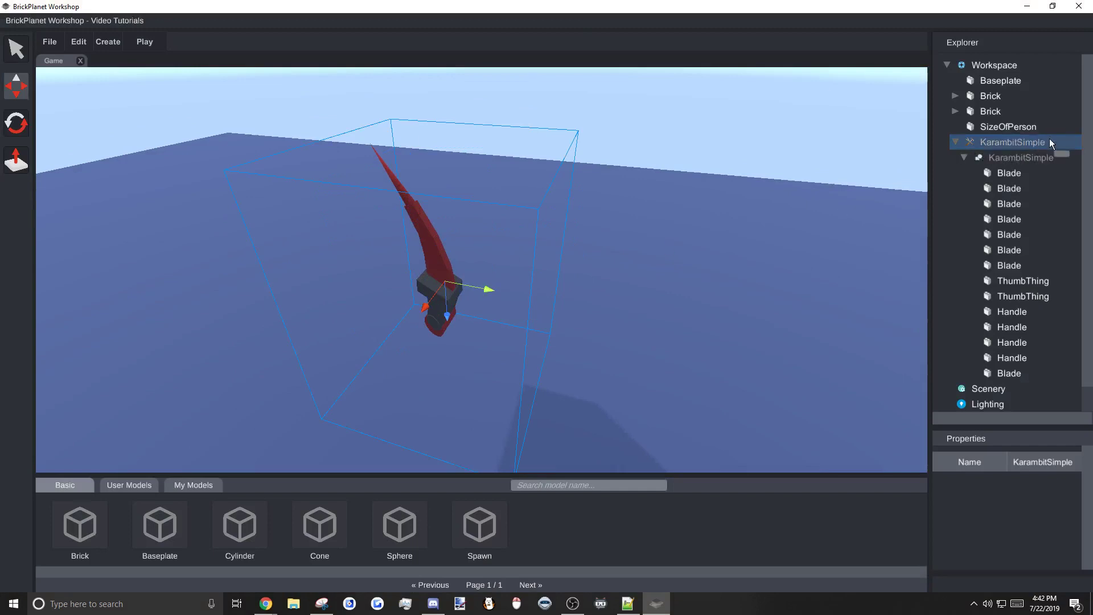
left_click(993, 155)
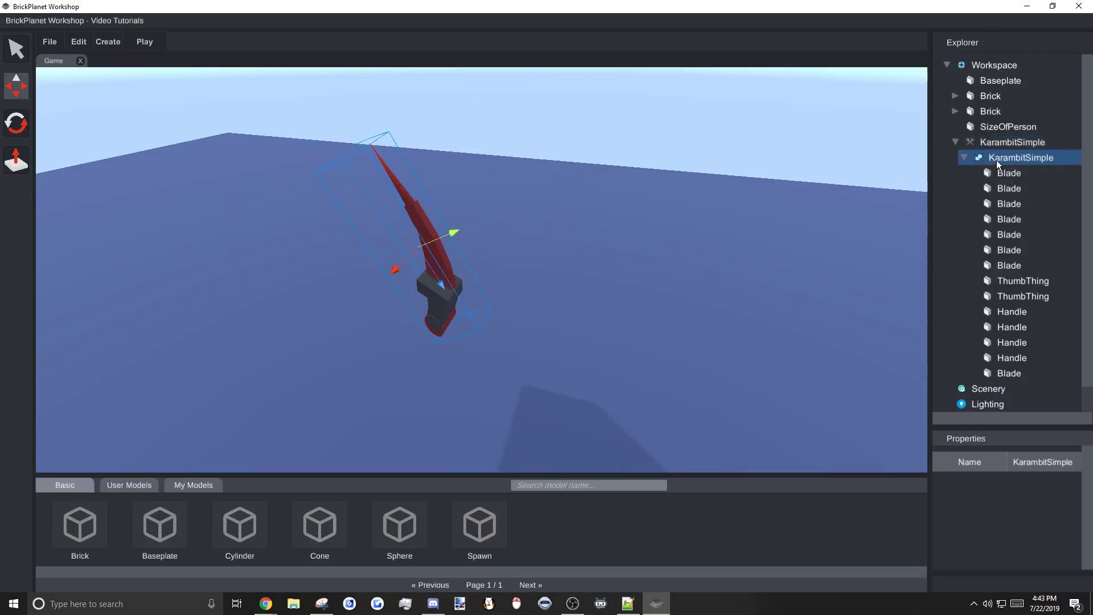
left_click_drag(1018, 75, 1005, 83)
- Rotate the emptied KarambitSimple Tool independently of the karambit and nest the group back inside it
left_click(977, 143)
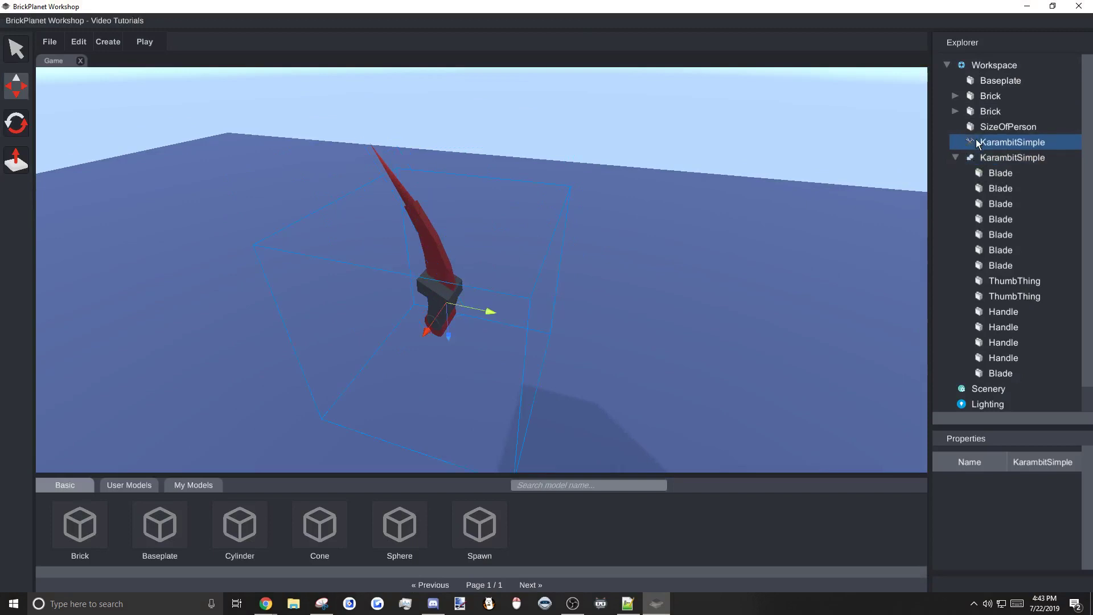
key("e")
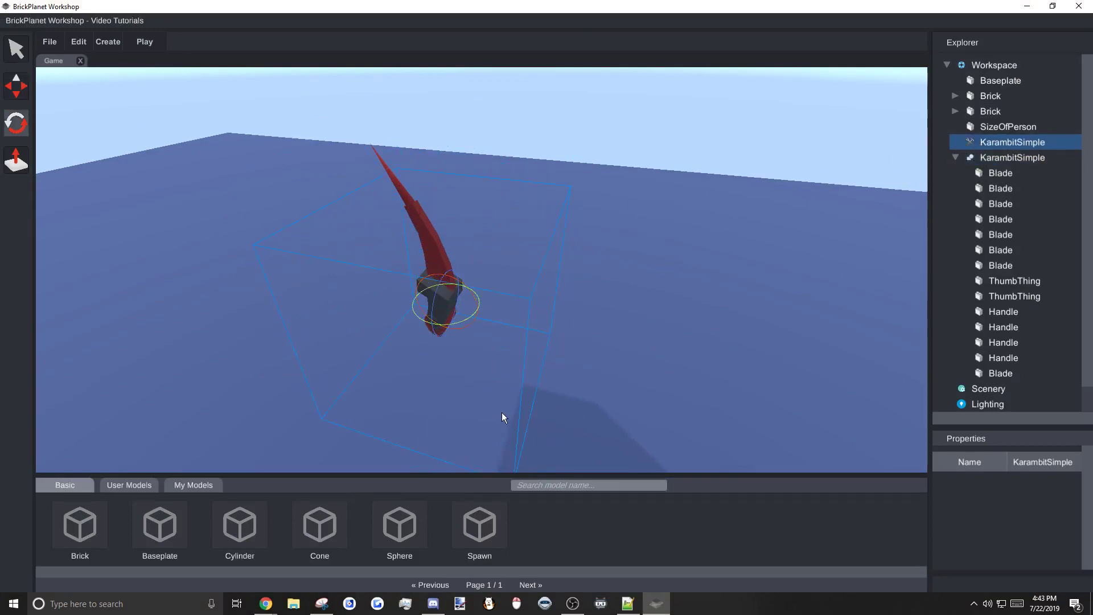
left_click(671, 286)
left_click(453, 283)
key("w")
key("e")
left_click_drag(458, 283, 523, 380)
left_click_drag(999, 159, 1027, 143)
- Run another game test to check the karambit's direction in the hand after the Tool's rotation, and exit testing
left_click(152, 59)
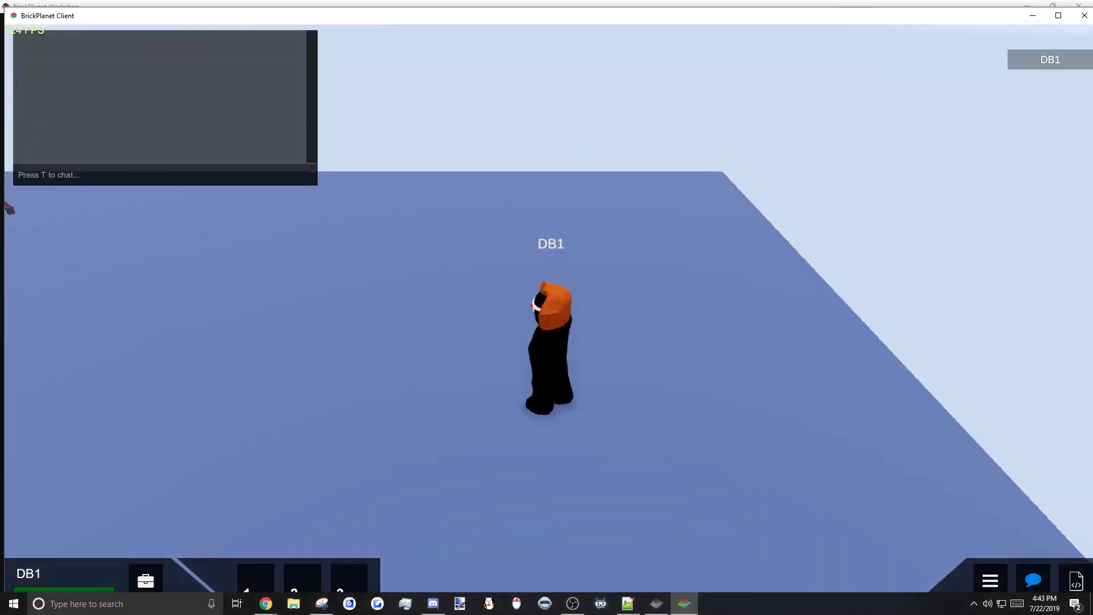
key("w")
right_click_drag(740, 387, 615, 254)
key("d")
key("s")
key("d")
right_click_drag(501, 370, 540, 326)
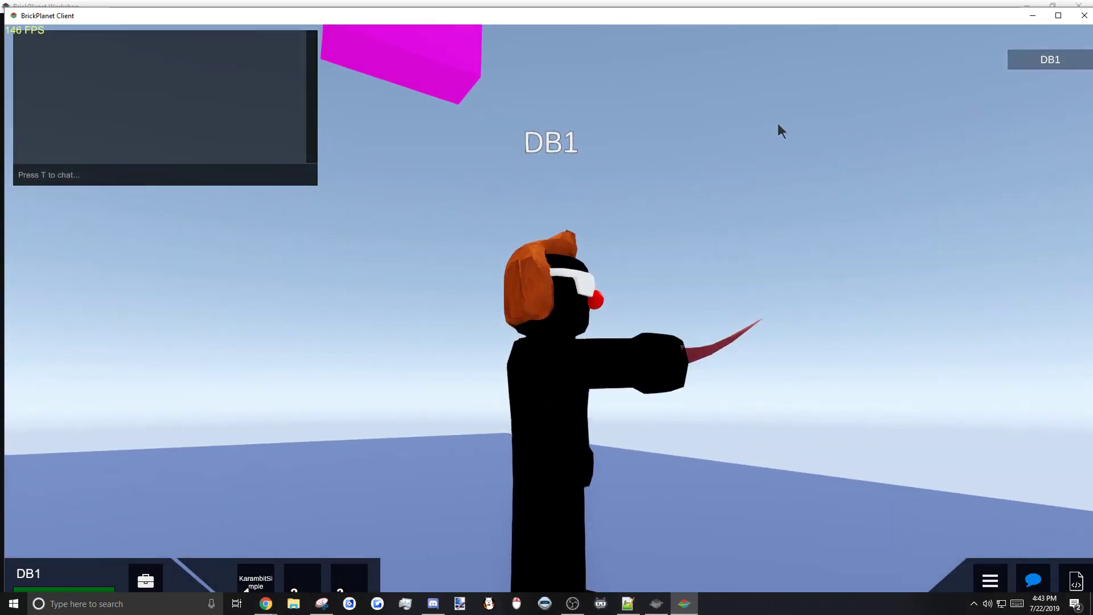
left_click(1084, 16)
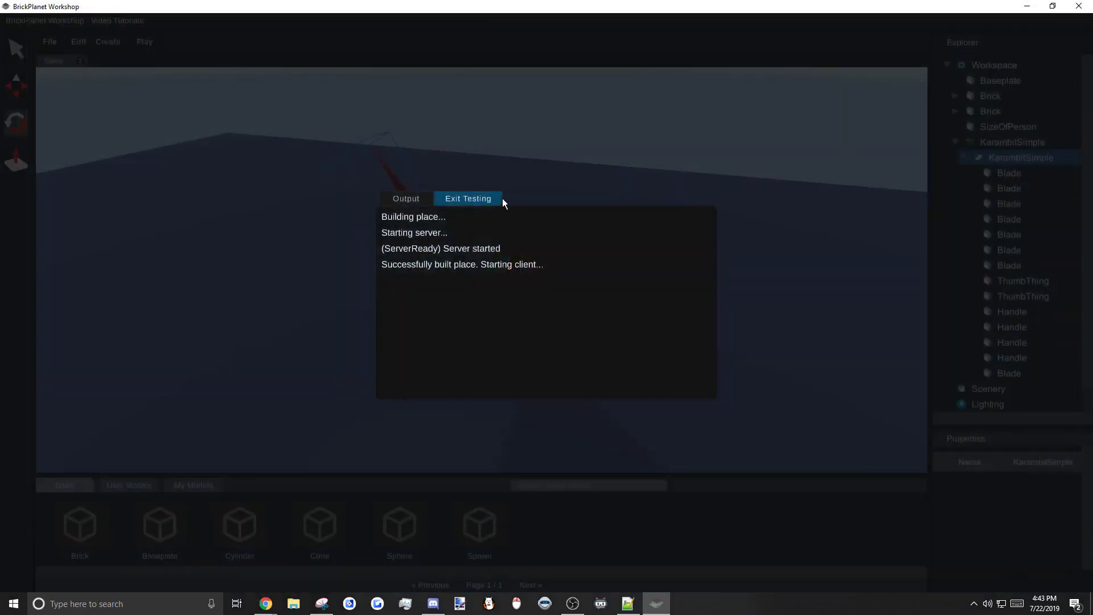
left_click(476, 193)
- Rotate the Tool alone to a diagonal angle, with the karambit group temporarily taken out and nested back inside
left_click(1031, 144)
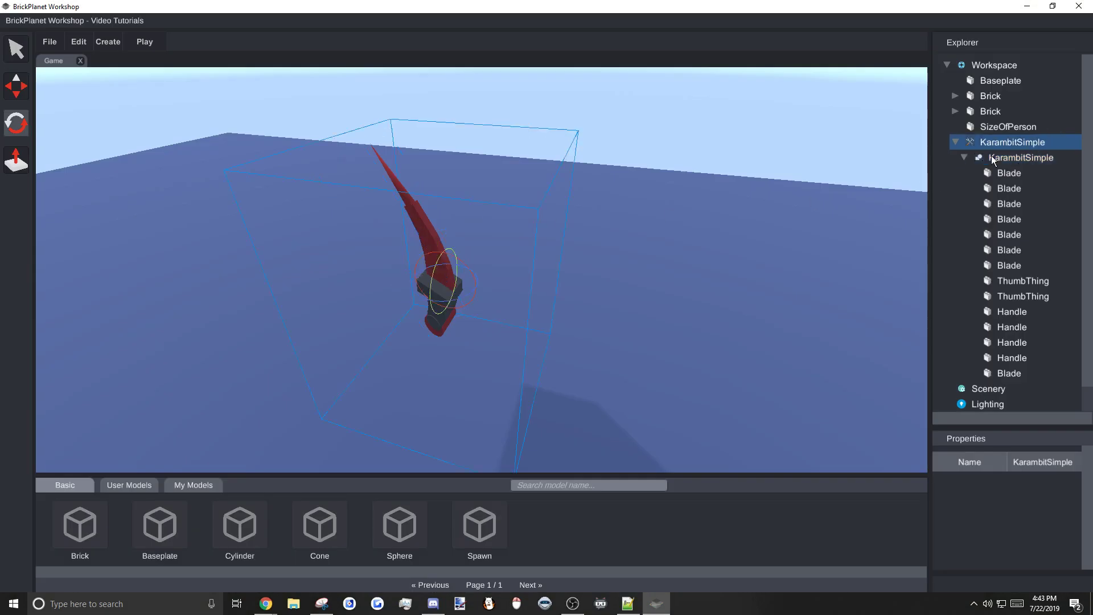
left_click_drag(992, 155, 1023, 66)
left_click(1008, 143)
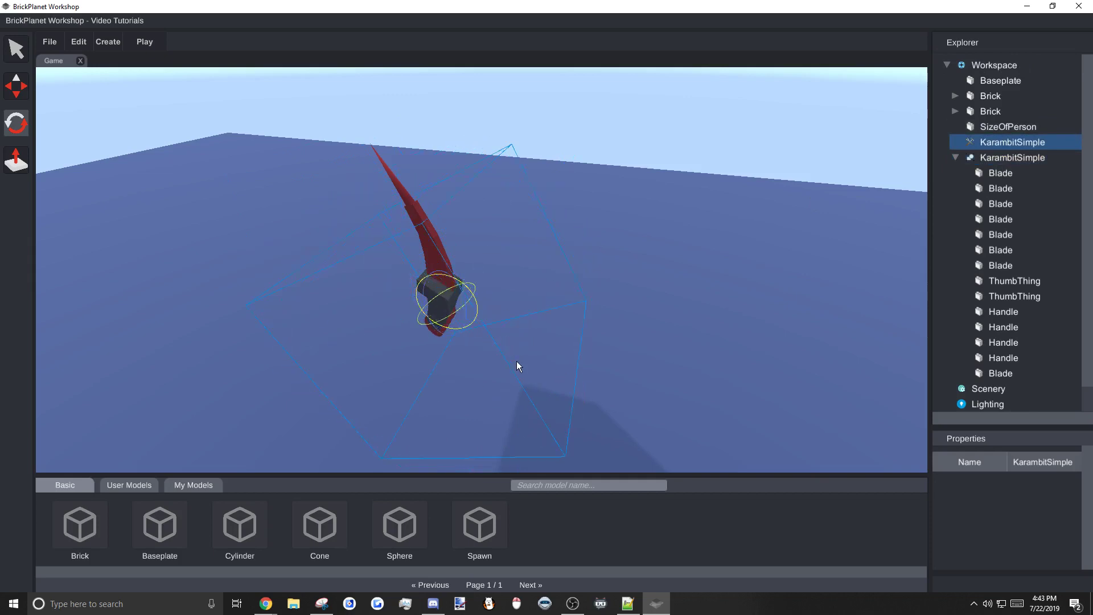
left_click(996, 159)
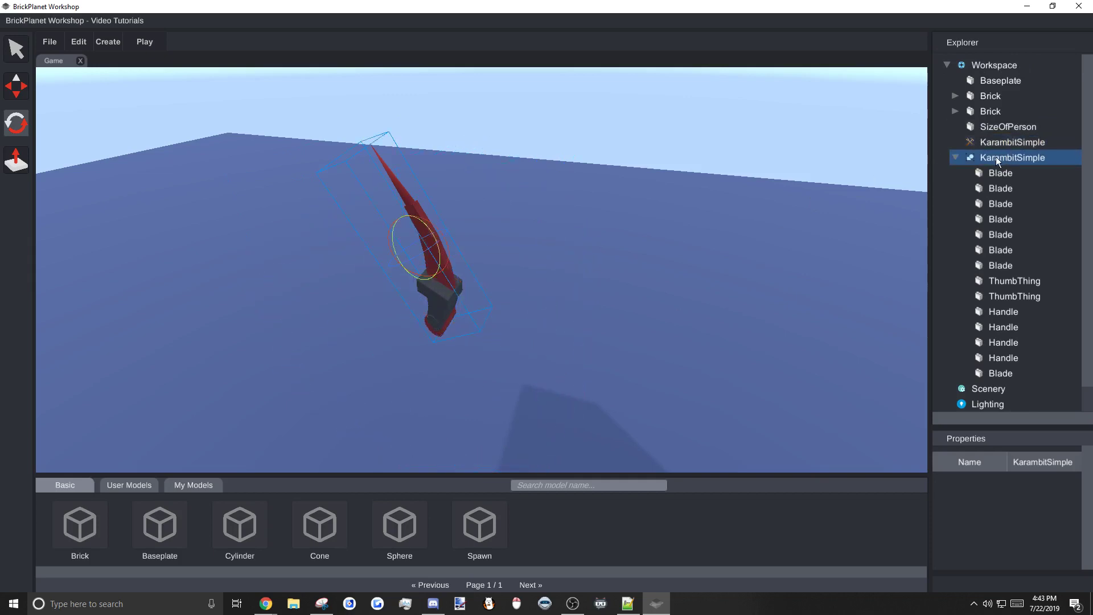
left_click_drag(1018, 159, 995, 143)
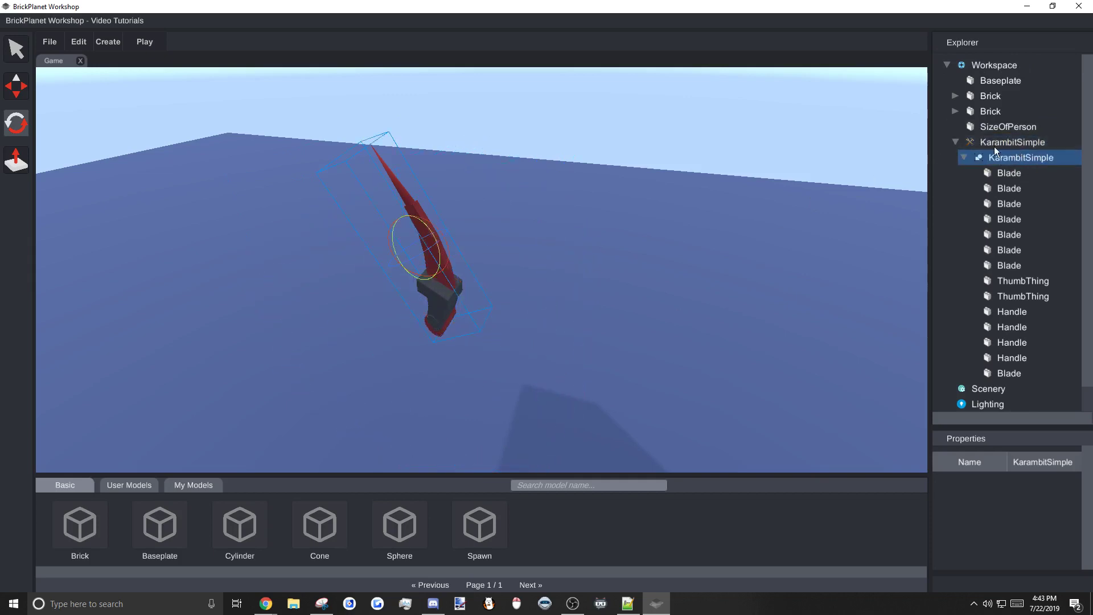
- Test the game again, pick up the karambit, check its angle and position in the hand, and exit testing
left_click(162, 47)
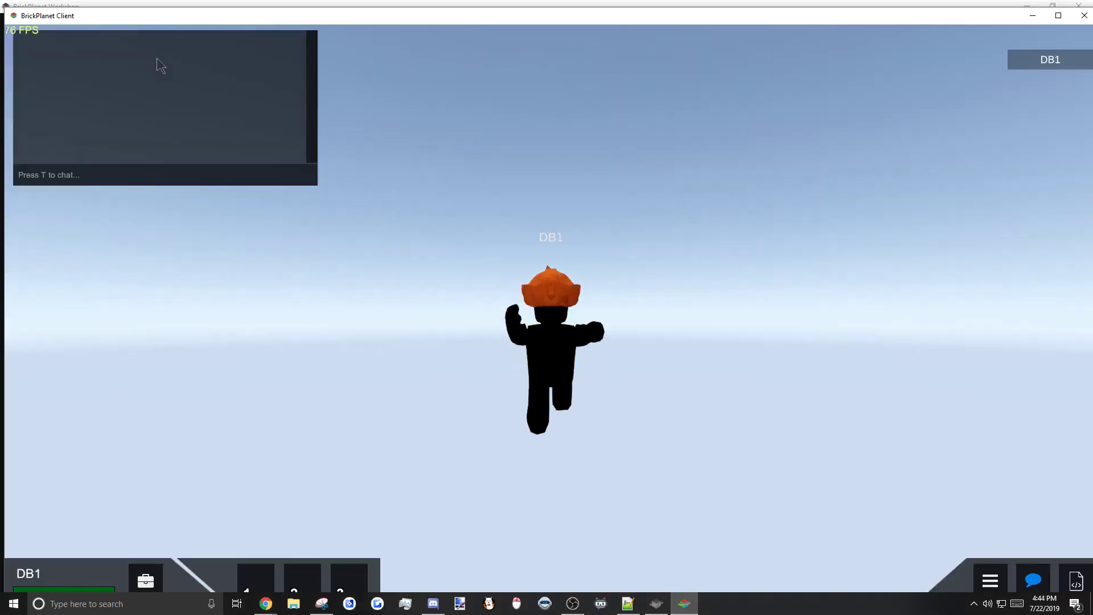
right_click_drag(253, 178, 188, 176)
key("w")
key("d")
key("s")
scroll(546, 308, "up", 2)
right_click_drag(467, 408, 467, 408)
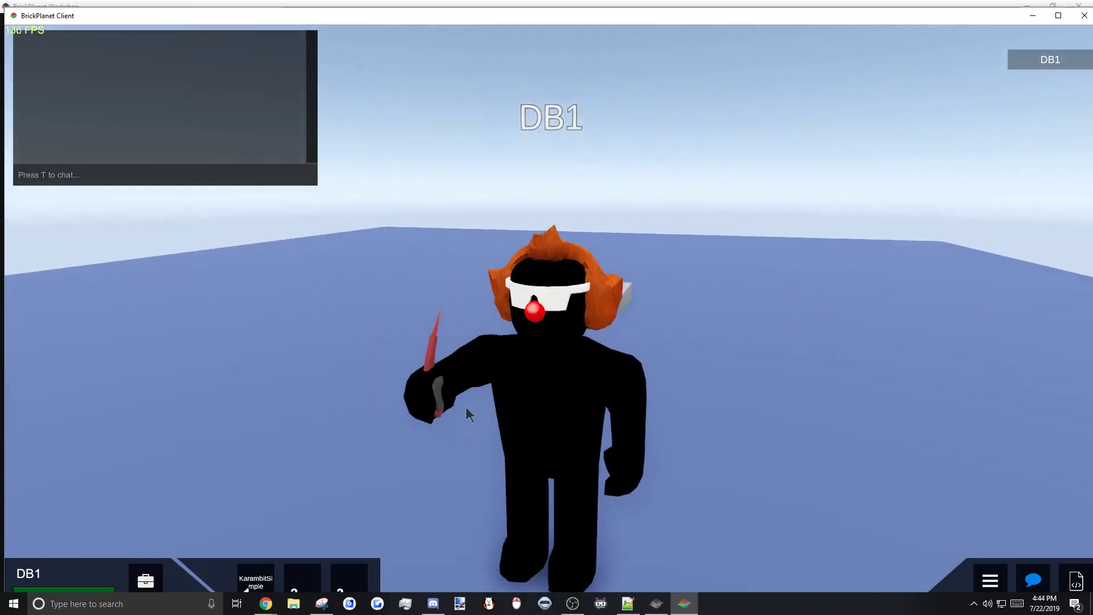
left_click(1084, 16)
left_click(469, 198)
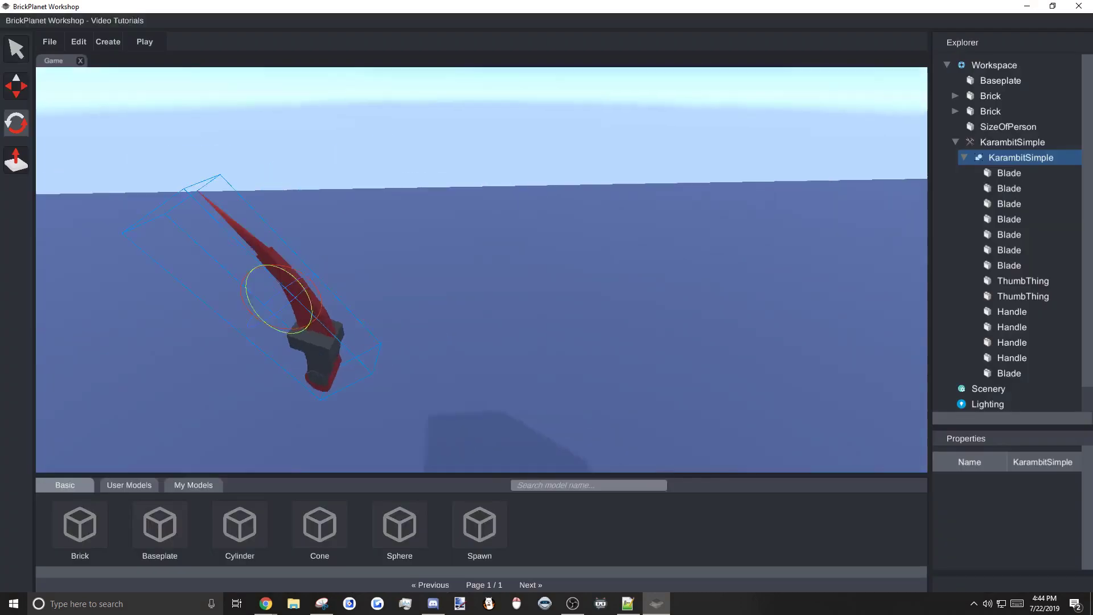
- Shift the nested karambit group slightly along its red axis, leaving the Tool in place
double_click(993, 160)
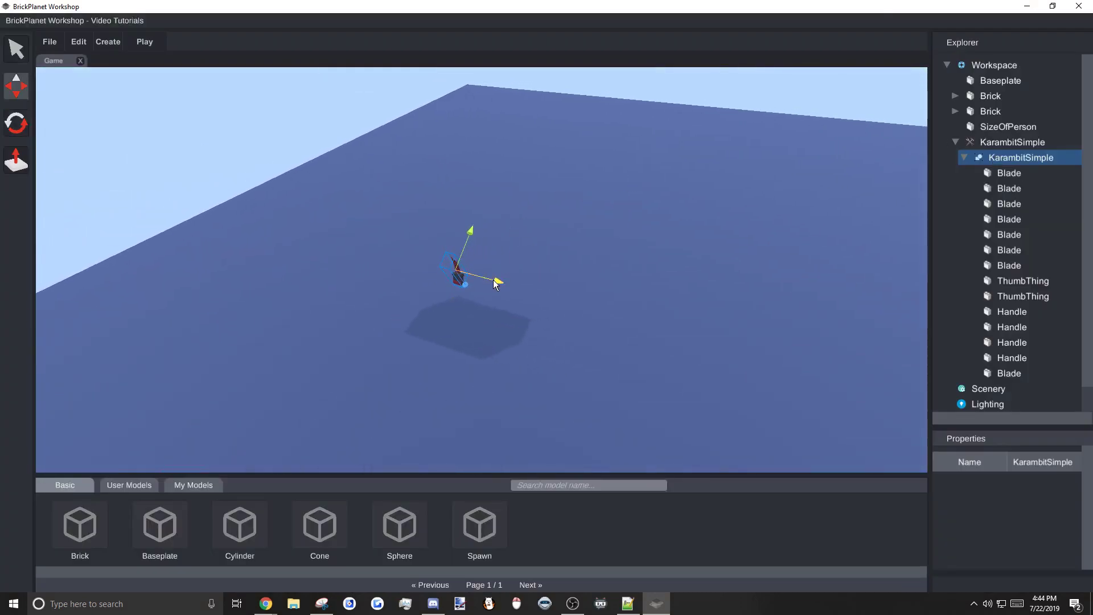
left_click_drag(489, 280, 486, 280)
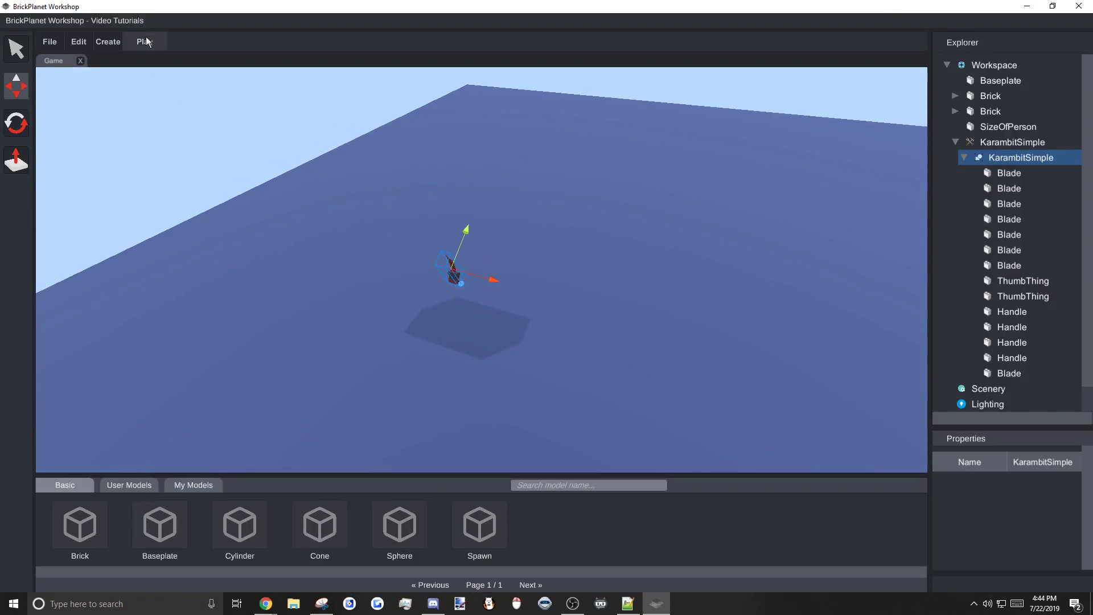
- Play-test the shifted karambit, examine the character's grip on it up close, and exit testing
left_click(141, 61)
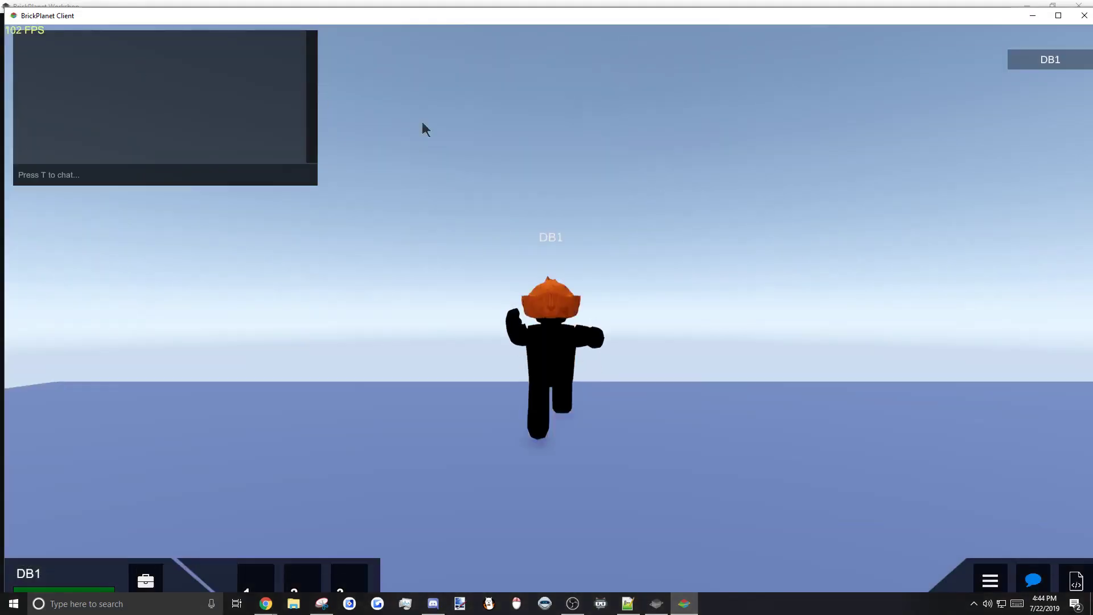
right_click_drag(422, 122, 513, 176)
key("w")
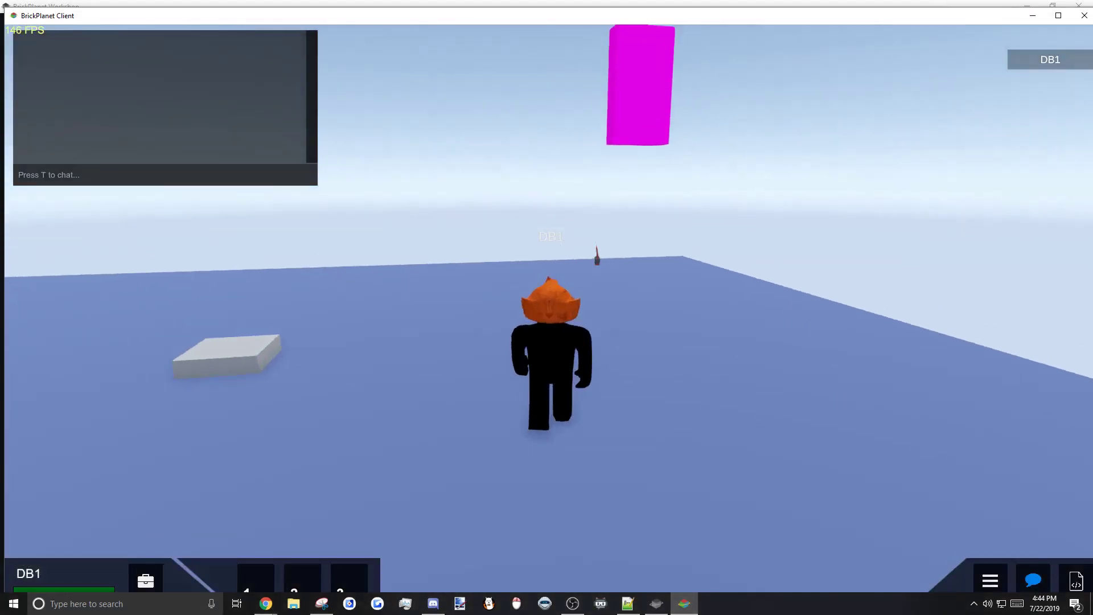
key("d")
key("s")
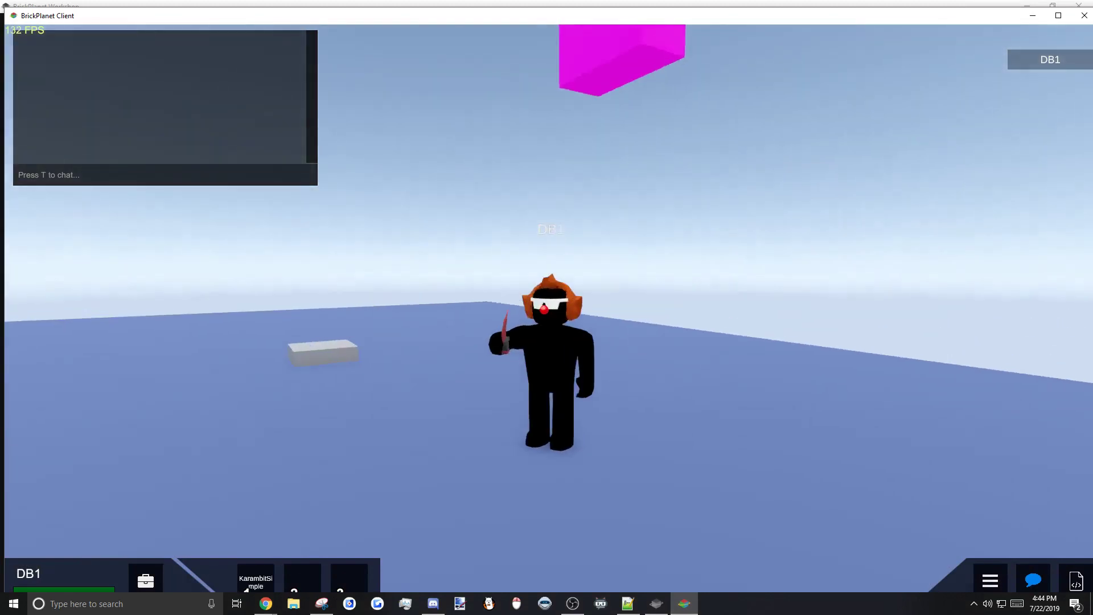
scroll(549, 308, "up", 4)
scroll(549, 308, "up", 3)
right_click_drag(398, 406, 320, 360)
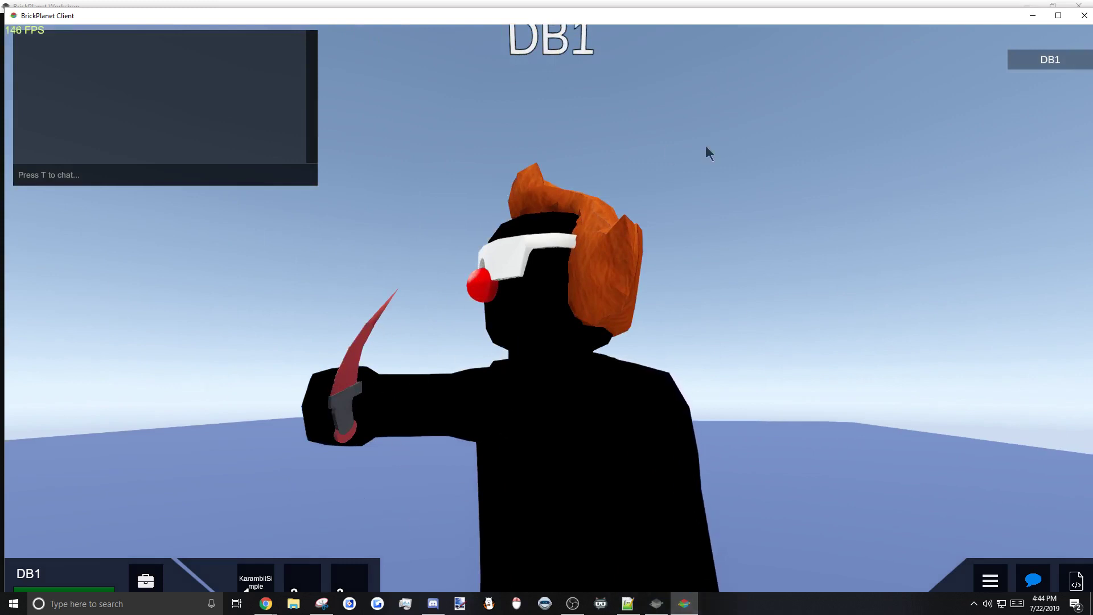
left_click(1083, 17)
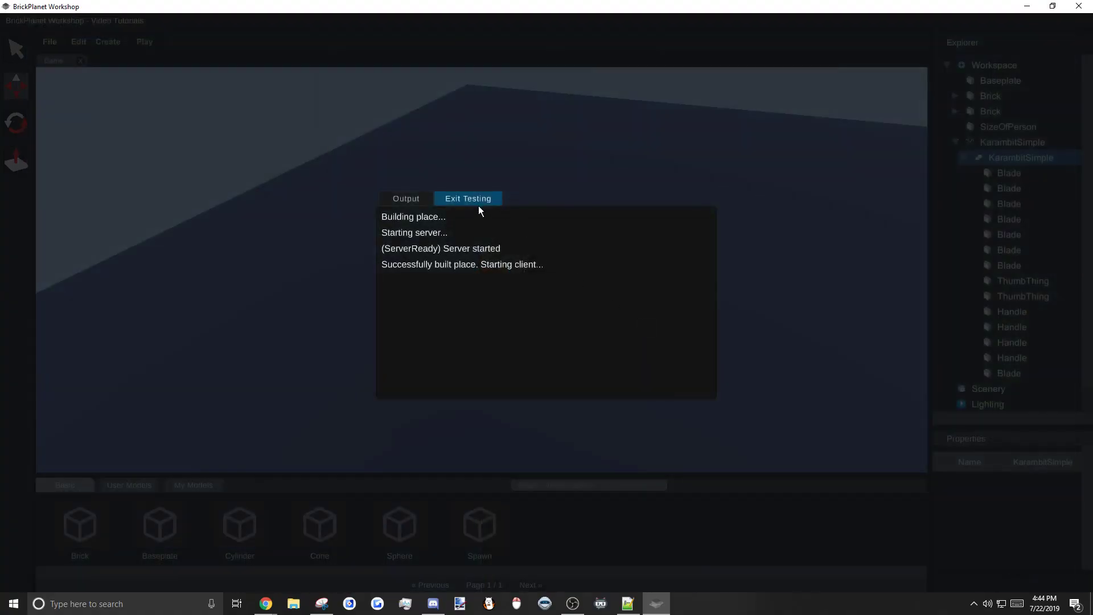
left_click(468, 198)
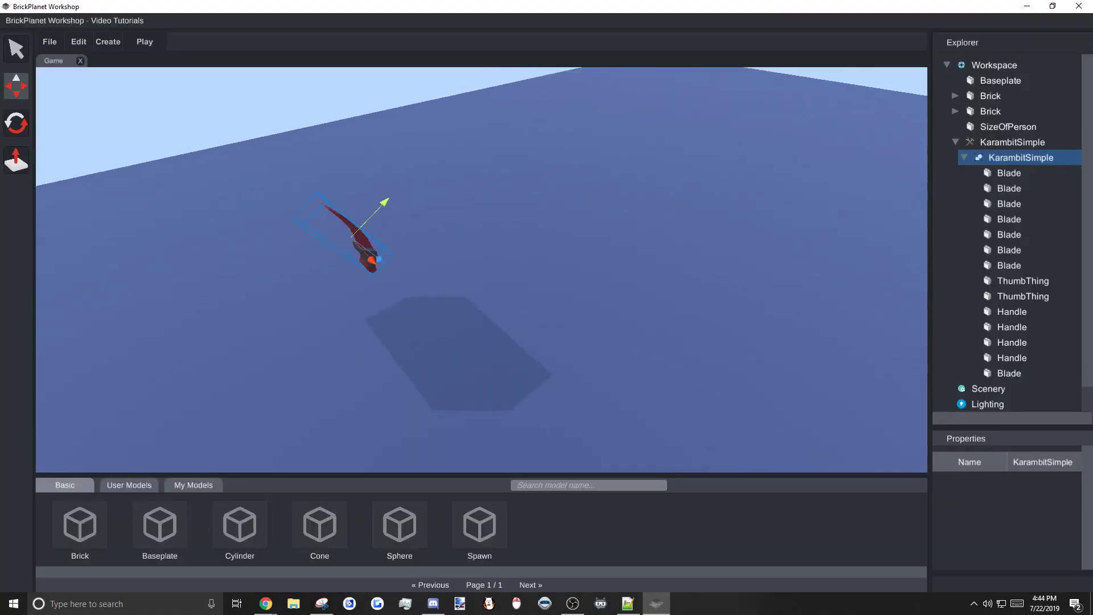
- Collapse the nested karambit group and its KarambitSimple Tool in the object tree
right_click_drag(626, 313, 544, 274)
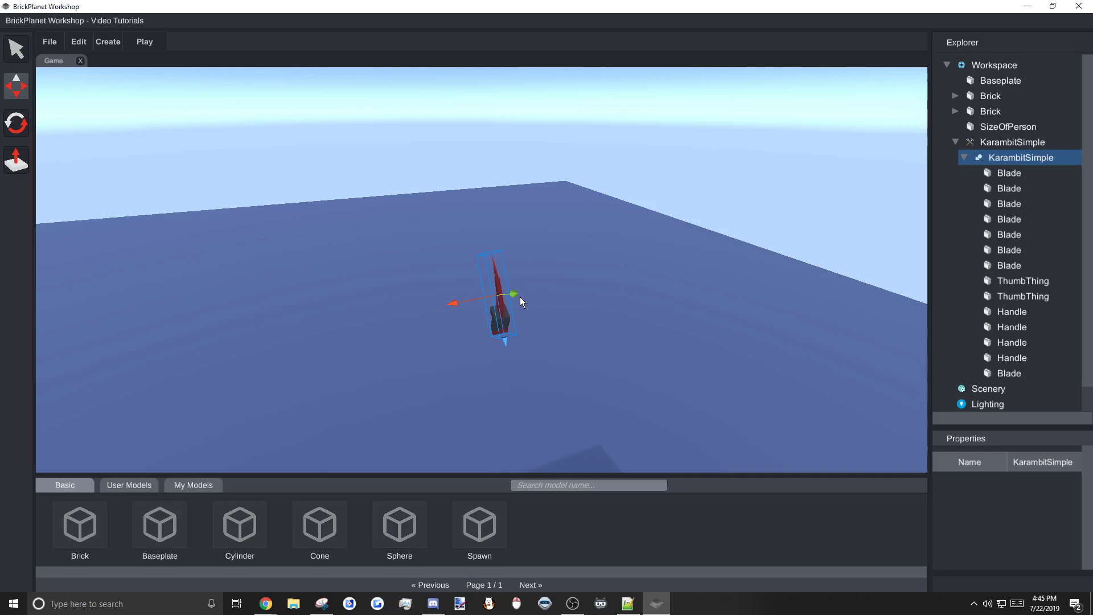
left_click(964, 158)
left_click(955, 142)
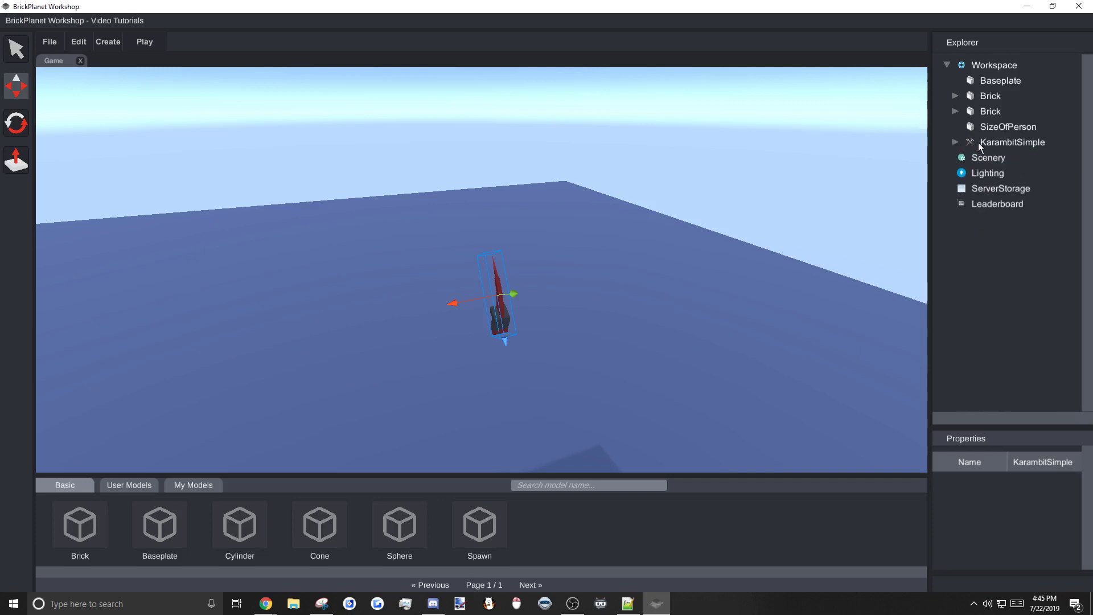
- Move the KarambitSimple Tool from the Workspace into ServerStorage, and open a new Script created in the Workspace
left_click_drag(982, 143, 1015, 189)
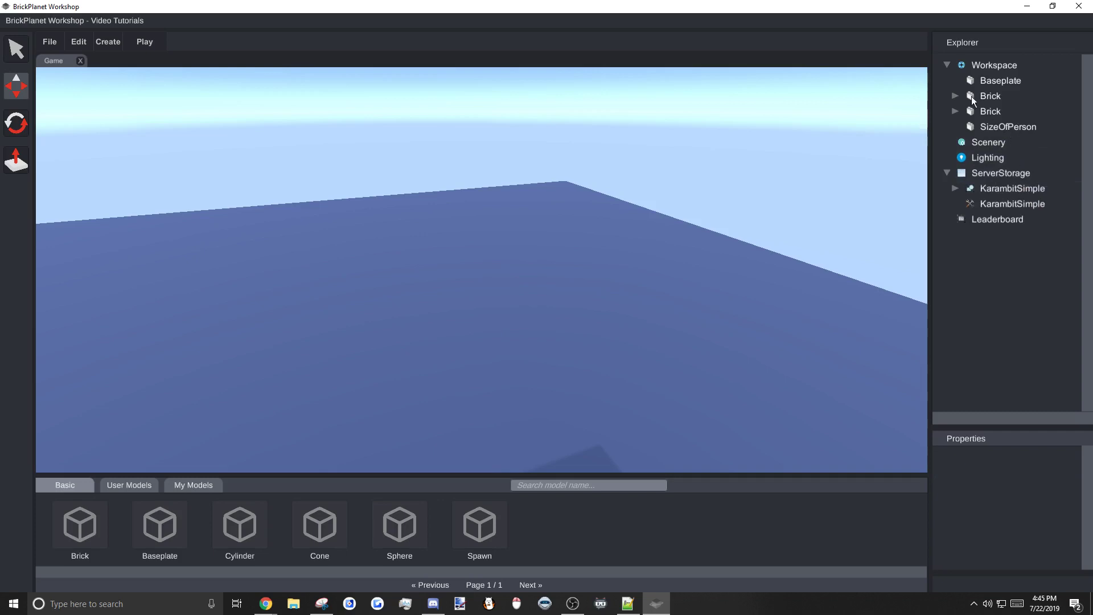
left_click(114, 42)
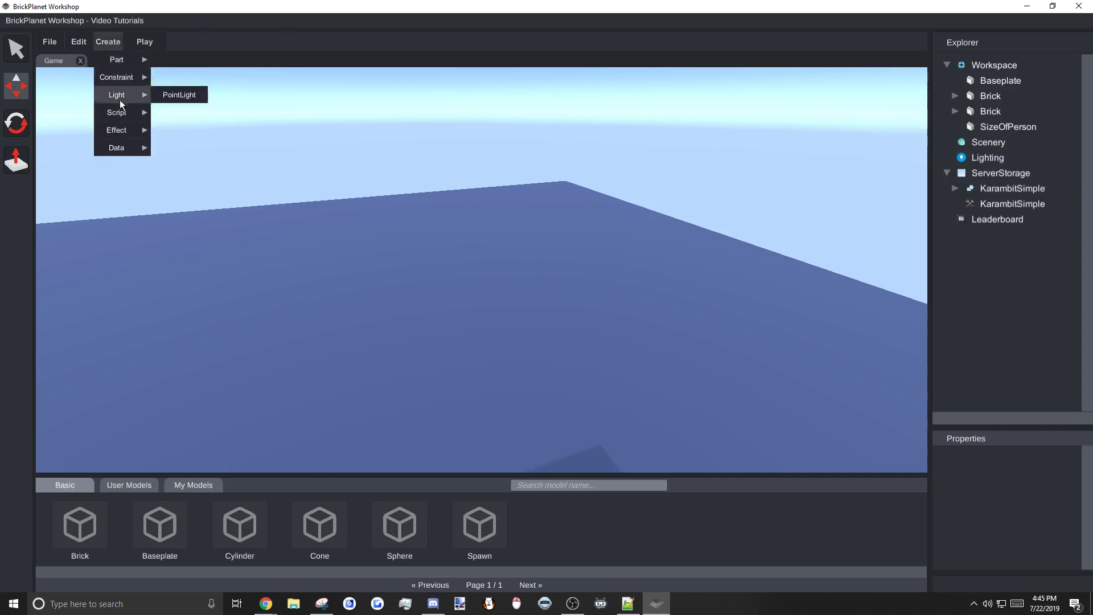
left_click(119, 108)
left_click(107, 42)
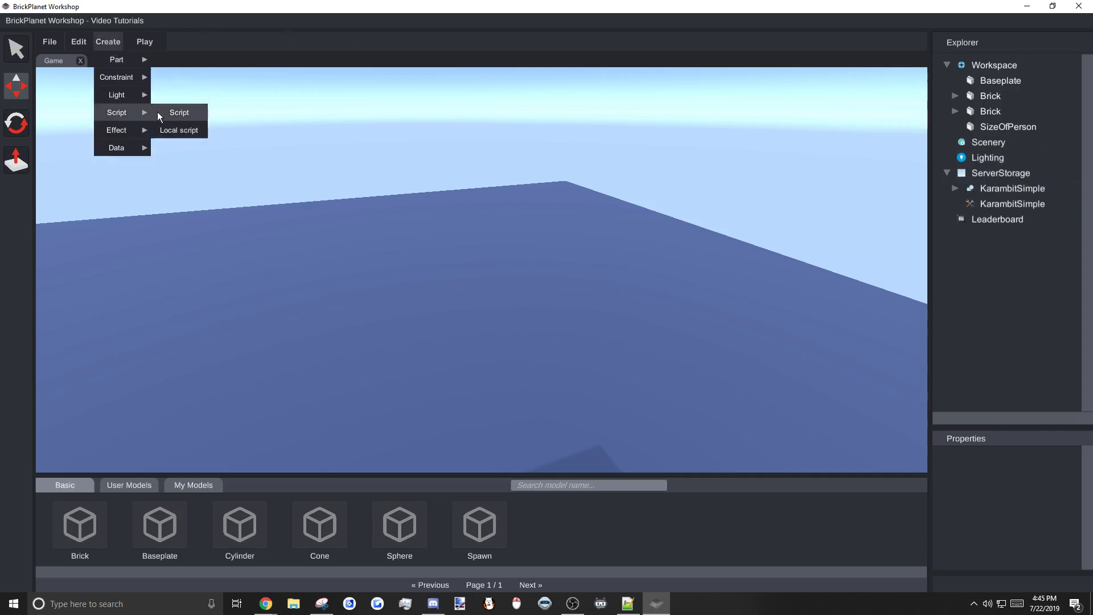
left_click(173, 111)
double_click(993, 143)
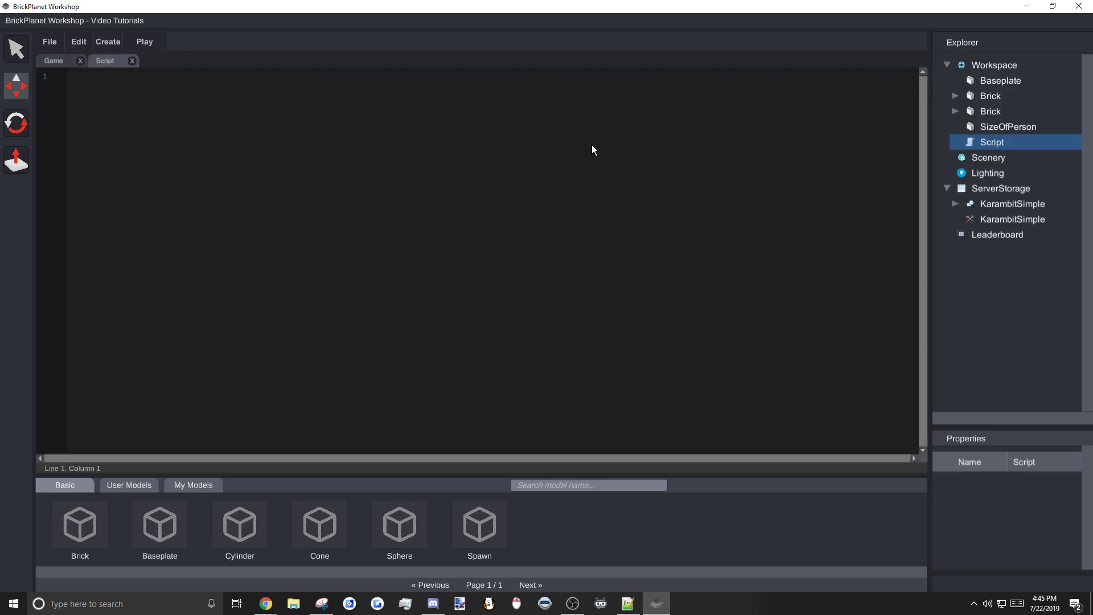
- Begin the script with a join handler: Players.PlayerJoined:Connect(function(plr)
type("Players.PlayerJoine")
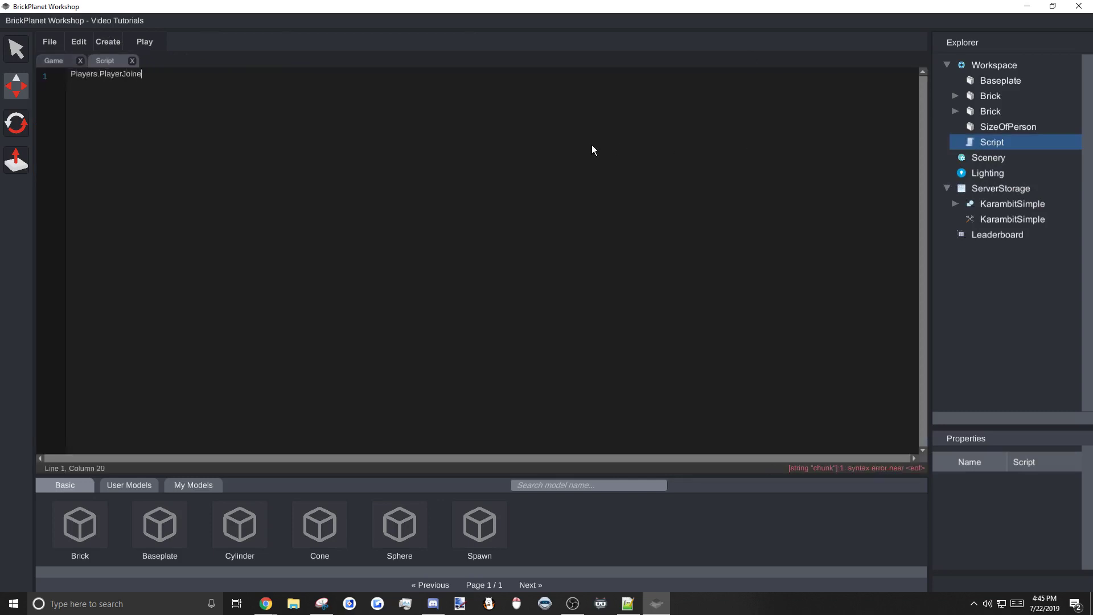
type("d:Connect(function(")
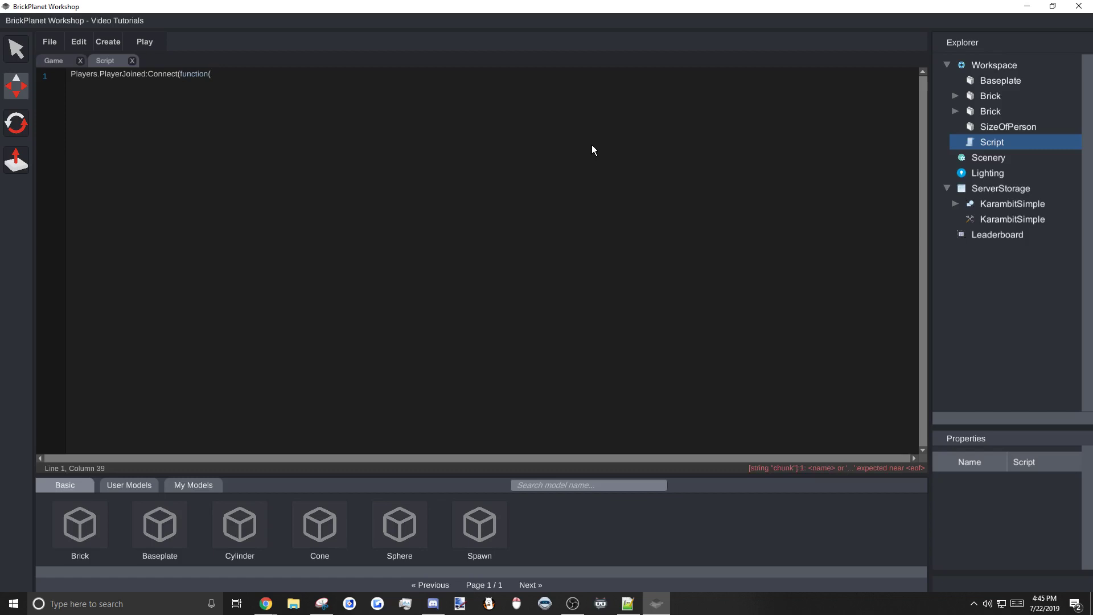
type("plr)")
key("Return")
- Inside the function, declare the karambit variable with the line local clone = Serverstorage.KarambitSimple
type("loca")
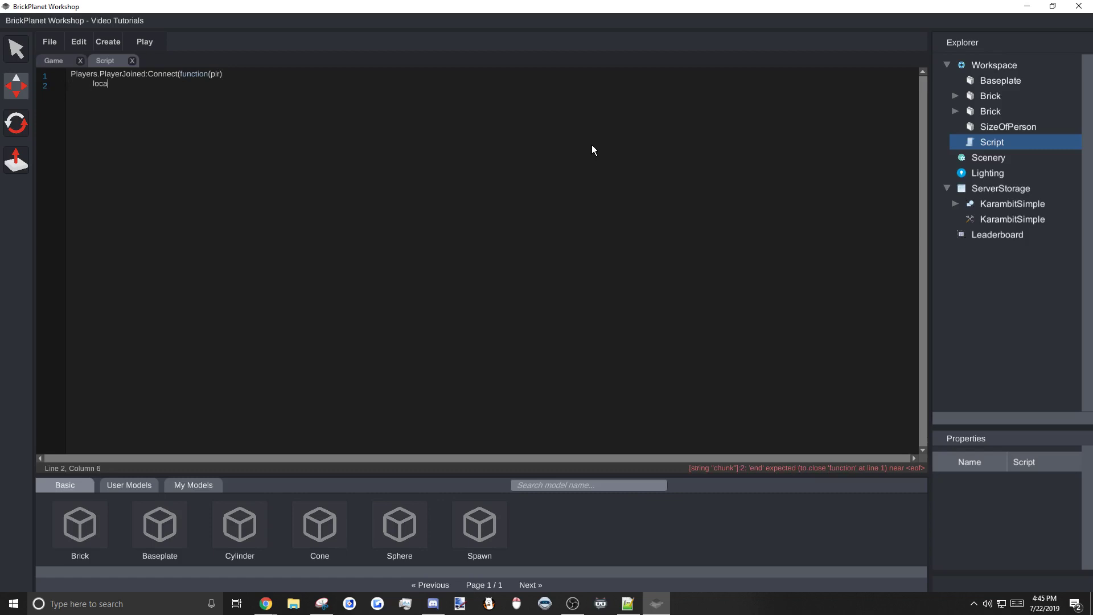
type("l clone = Srer")
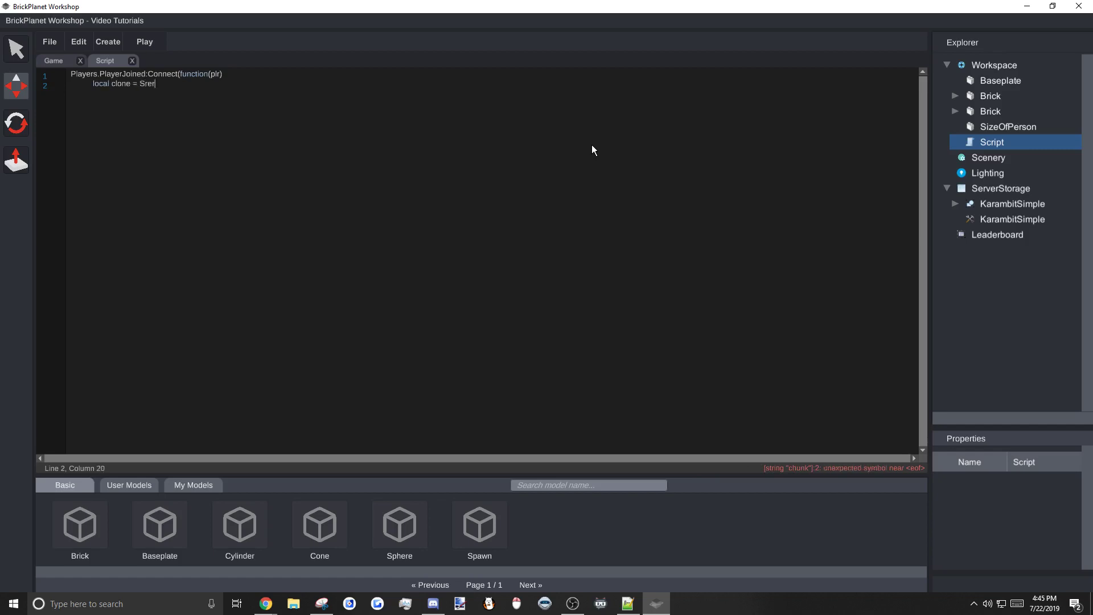
key("BackSpace")
key("BackSpace")
key("BackSpace")
type("erversto")
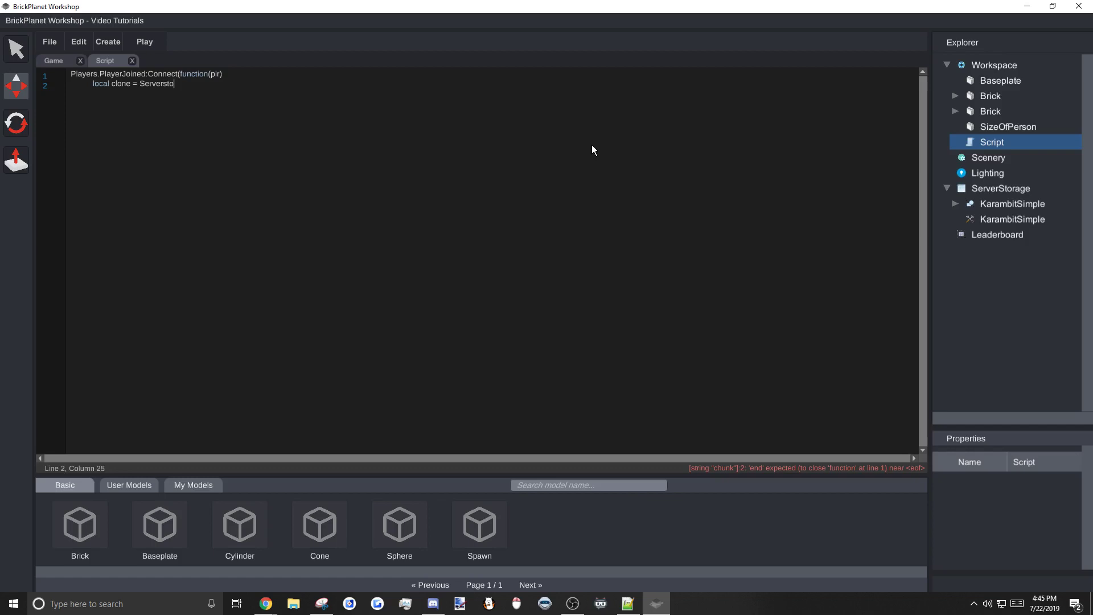
type("rage.KarambitSimple")
- Nest the KarambitSimple group back under the KarambitSimple Tool inside ServerStorage
left_click(1002, 220)
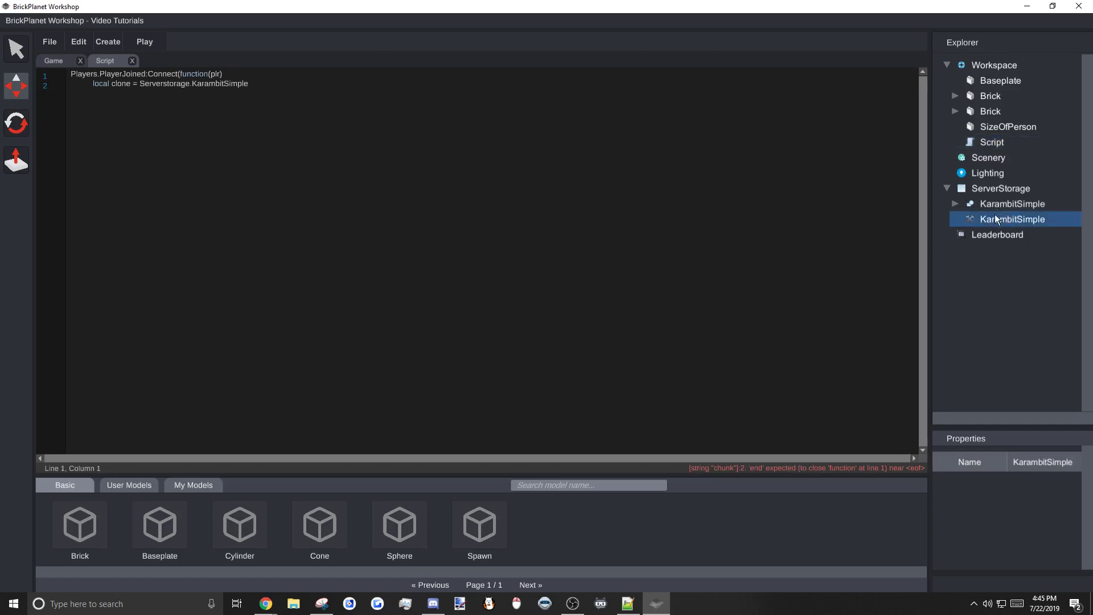
left_click(999, 206)
left_click_drag(999, 206, 1023, 221)
- Add the line clone.Position = plr.Position to the script and close the function with end)
type("one.Position =")
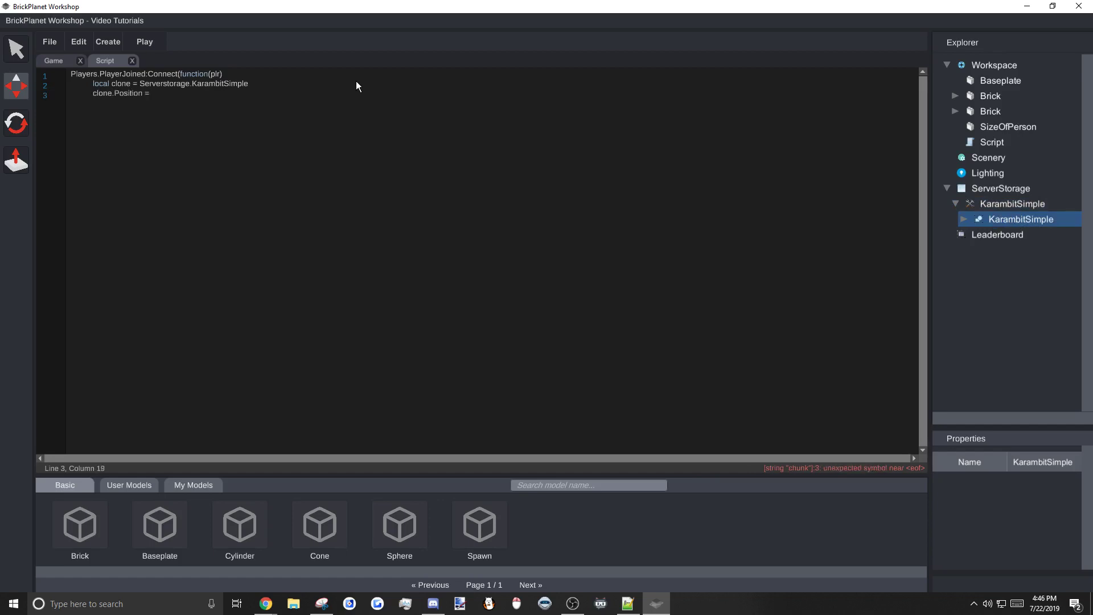
type(" plr.Posti")
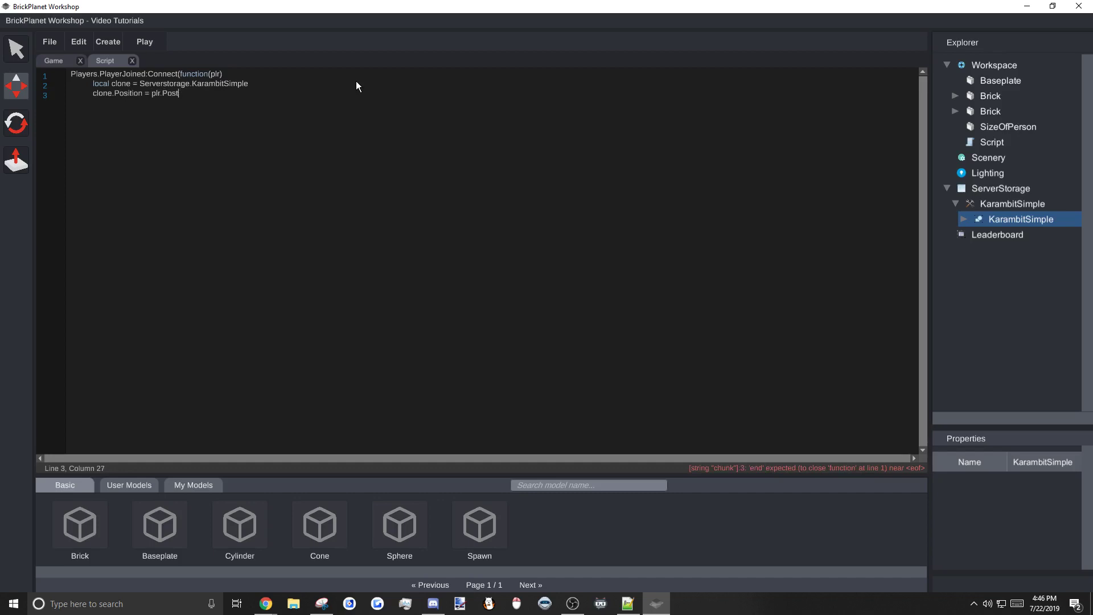
key("BackSpace")
type("ition ")
type("end)")
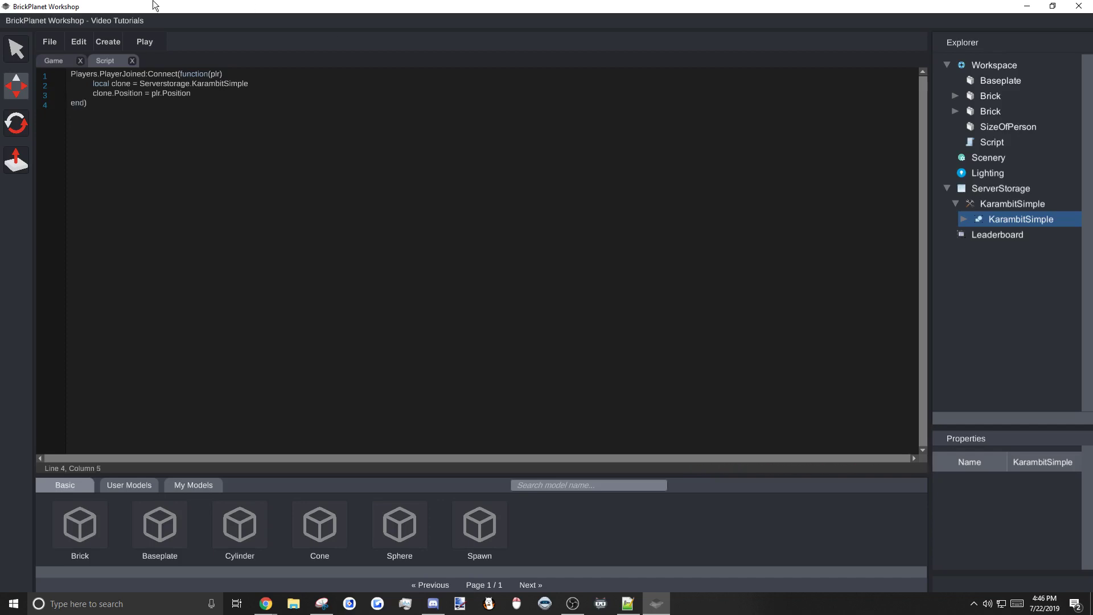
- Play-test the script, check the debug console for script errors, and exit testing
left_click(162, 60)
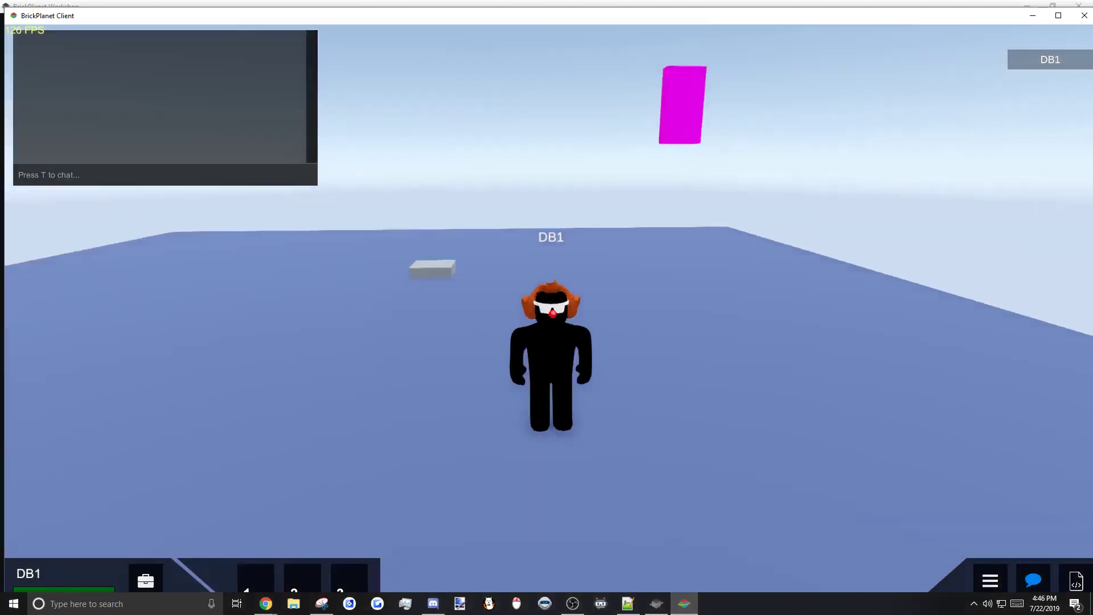
right_click_drag(854, 365, 764, 325)
key("w")
left_click(1075, 581)
key("d")
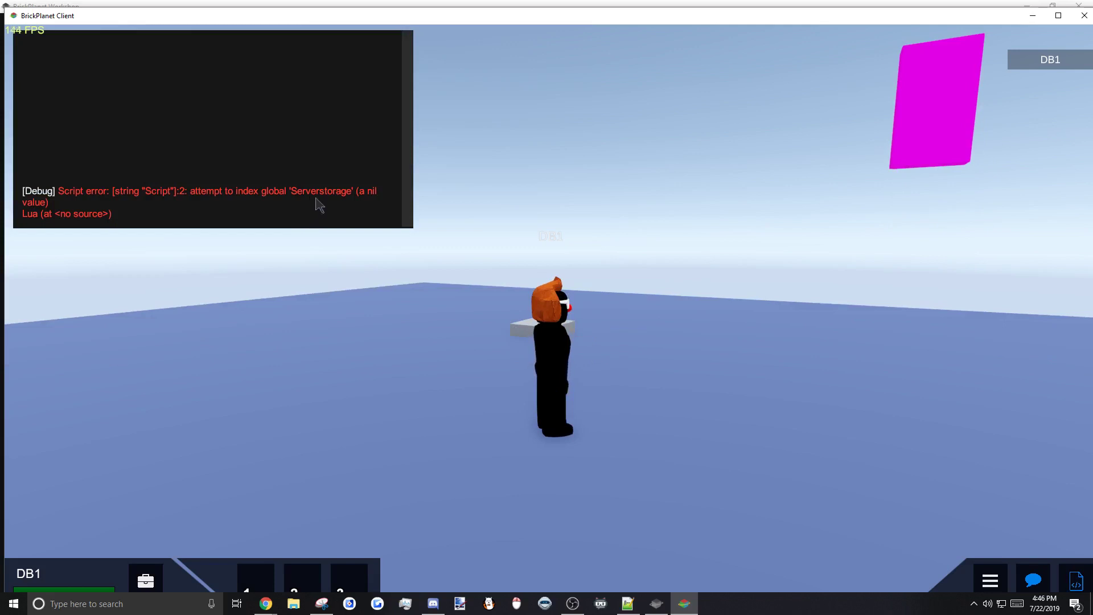
left_click(1084, 15)
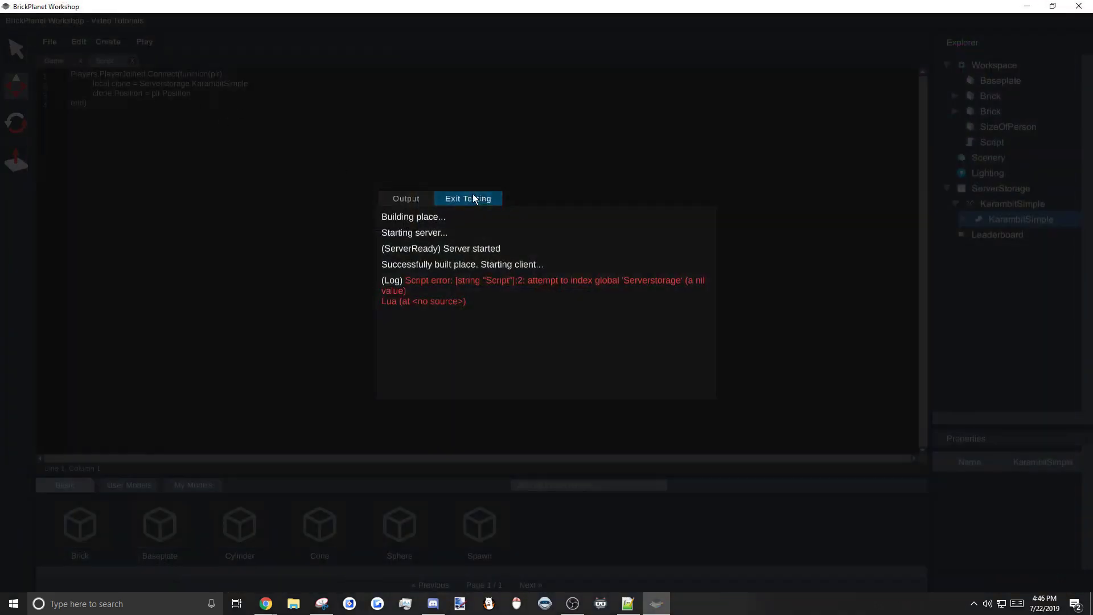
left_click(472, 198)
- Correct the storage name in line 2 of the script to ServerStorage with a capital S
type("A")
left_click(145, 41)
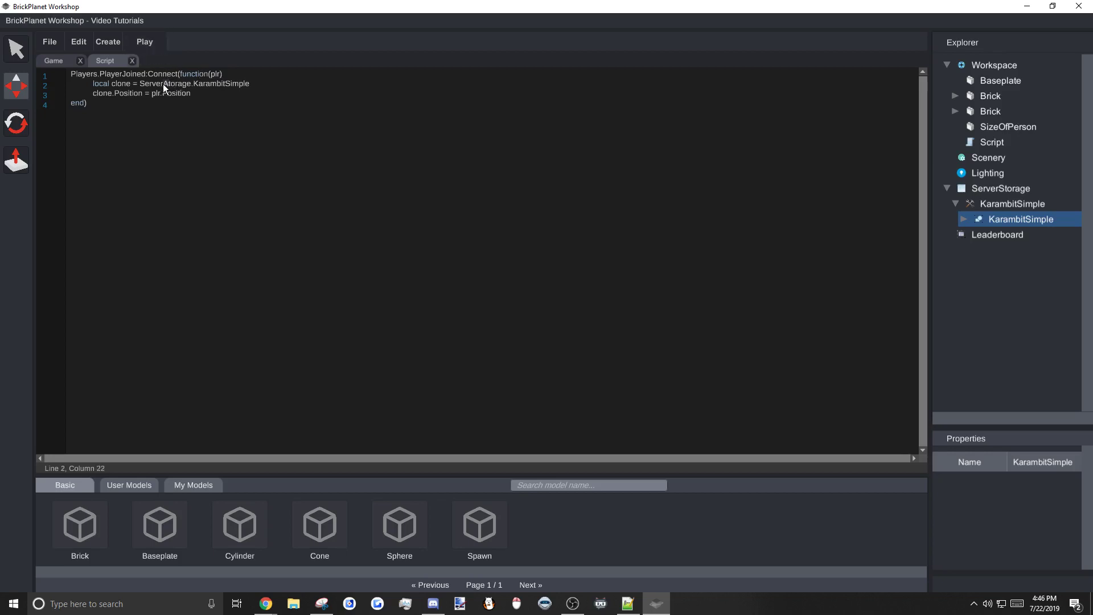
key("BackSpace")
type("S")
- Play-test the corrected script and walk the character around in several directions to check the karambit in its hand
left_click(132, 42)
left_click(141, 56)
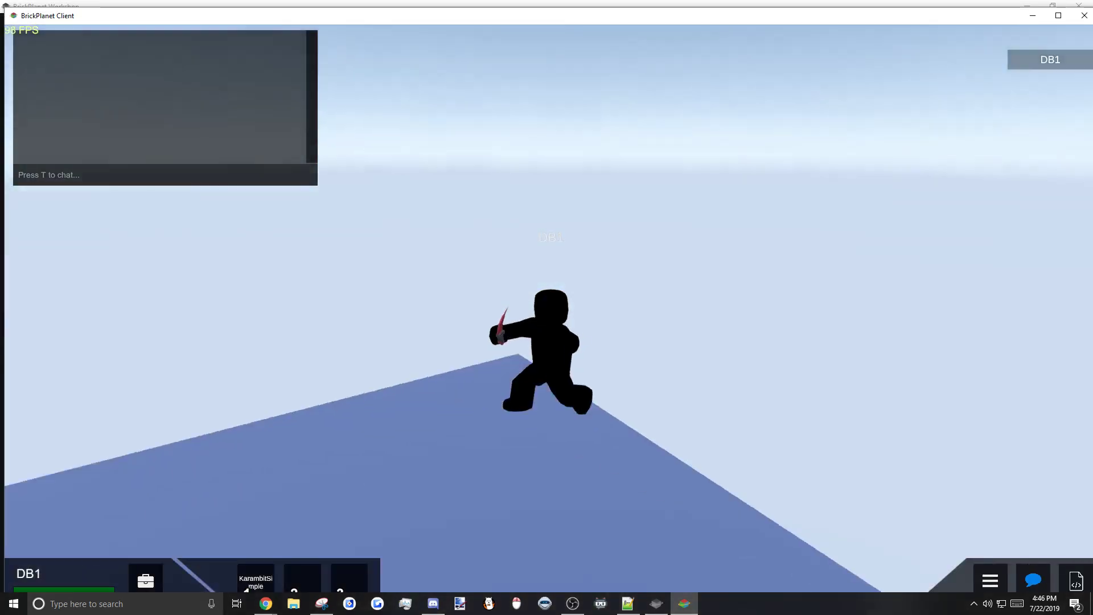
key("s")
key("d")
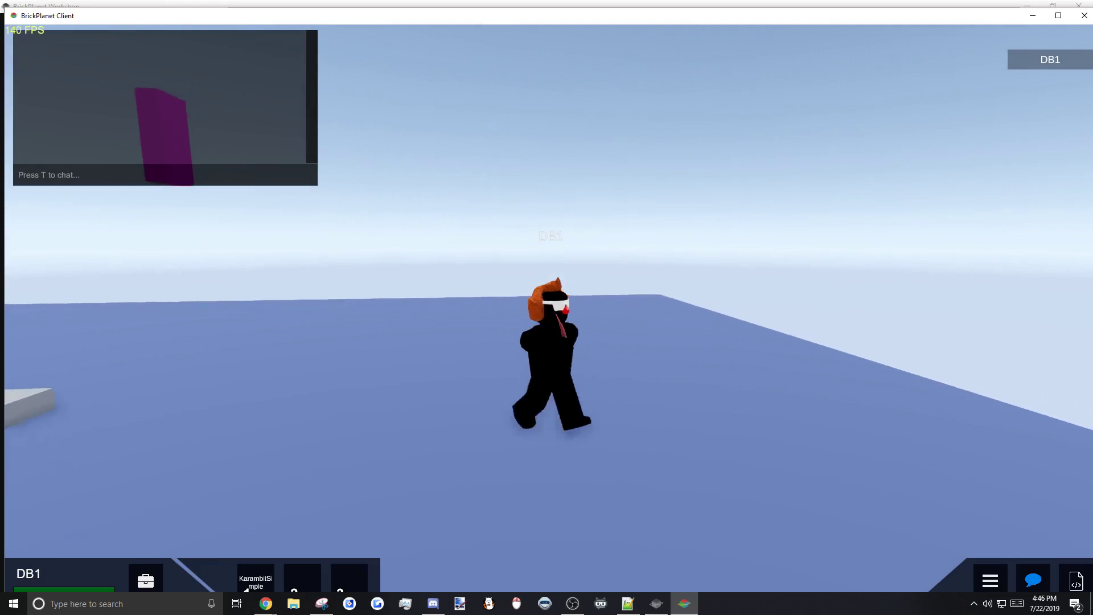
right_click_drag(854, 320, 682, 320)
key("w")
left_click(682, 320)
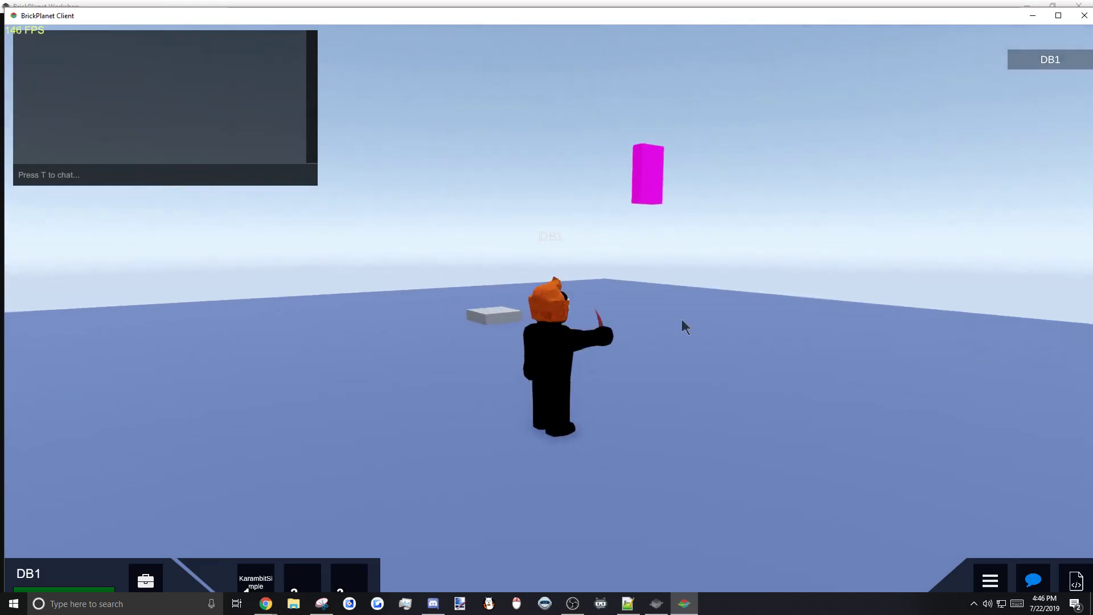
key("s")
key("a")
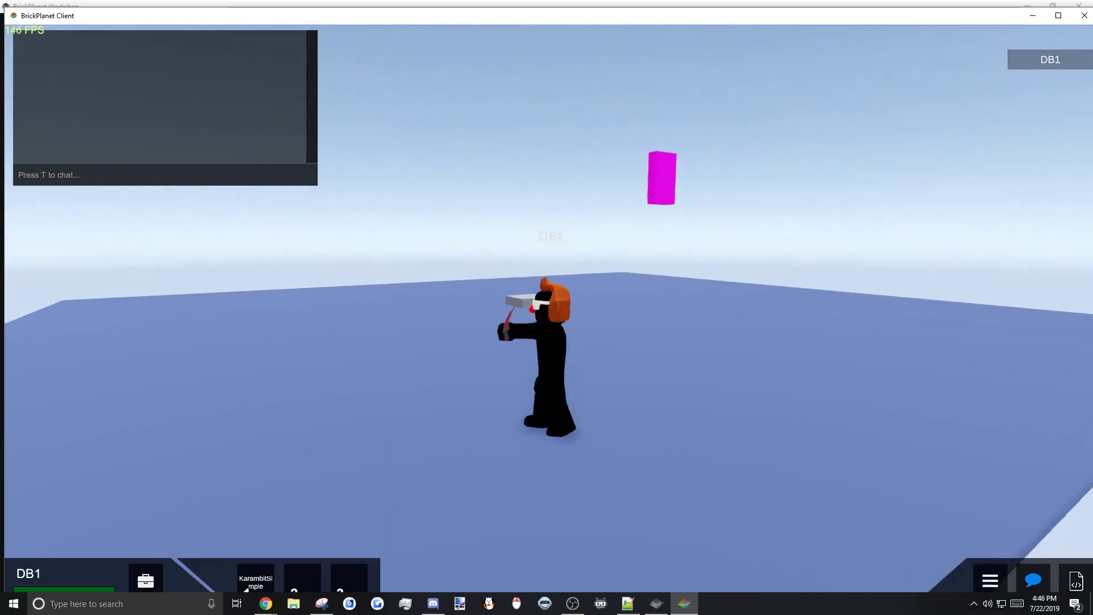
key("w")
key("d")
key("a")
key("d")
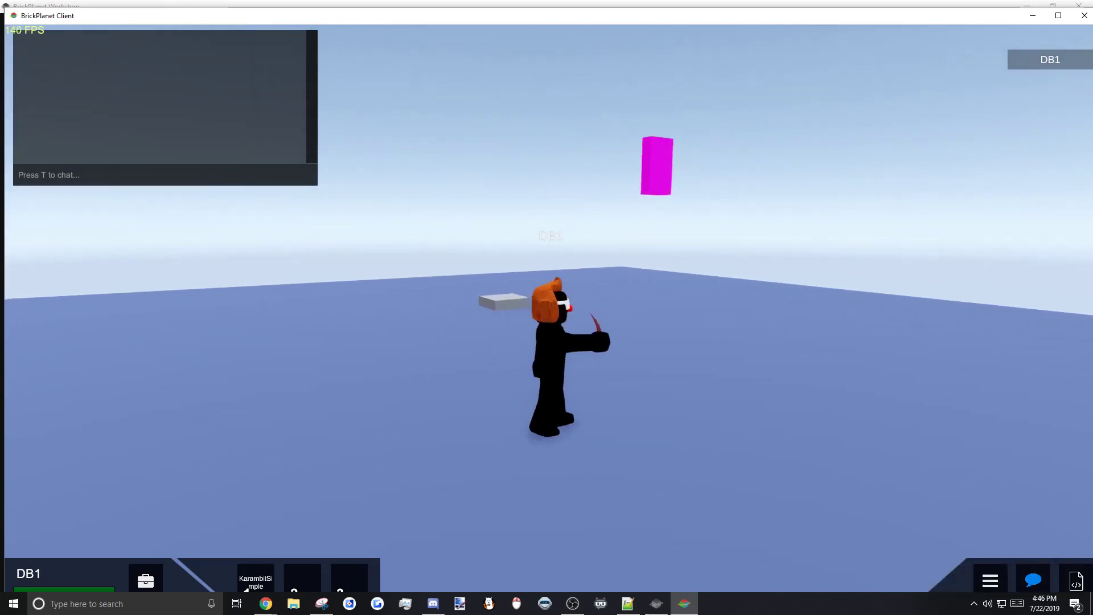
key("s")
- Examine the character's grip on the karambit up close from the side, exit testing, and return to the script
right_click_drag(676, 314, 661, 346)
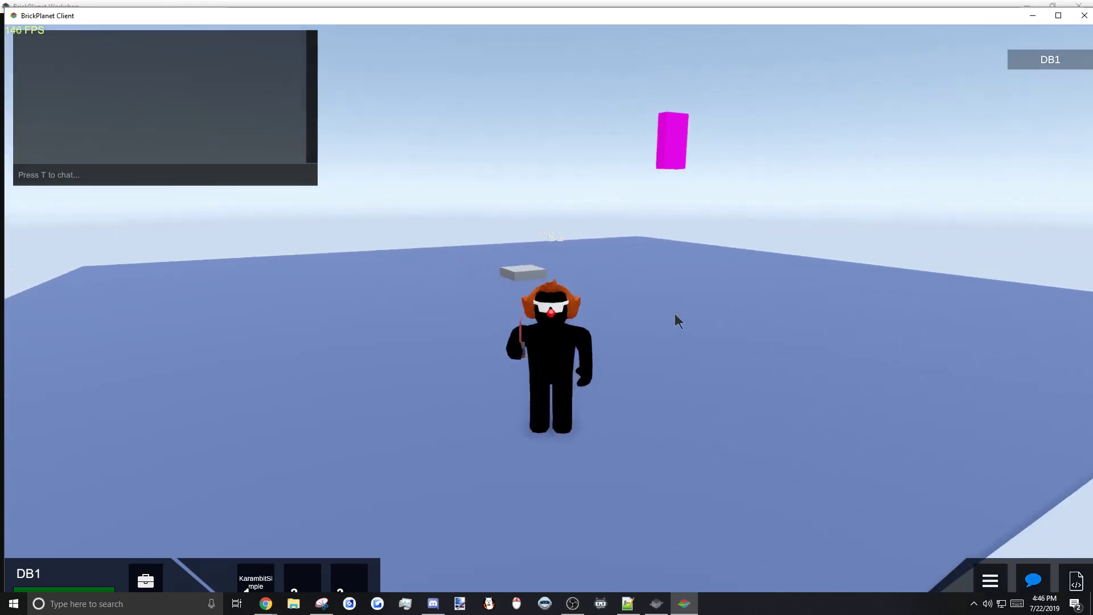
right_click_drag(769, 257, 764, 188)
scroll(770, 256, "up", 5)
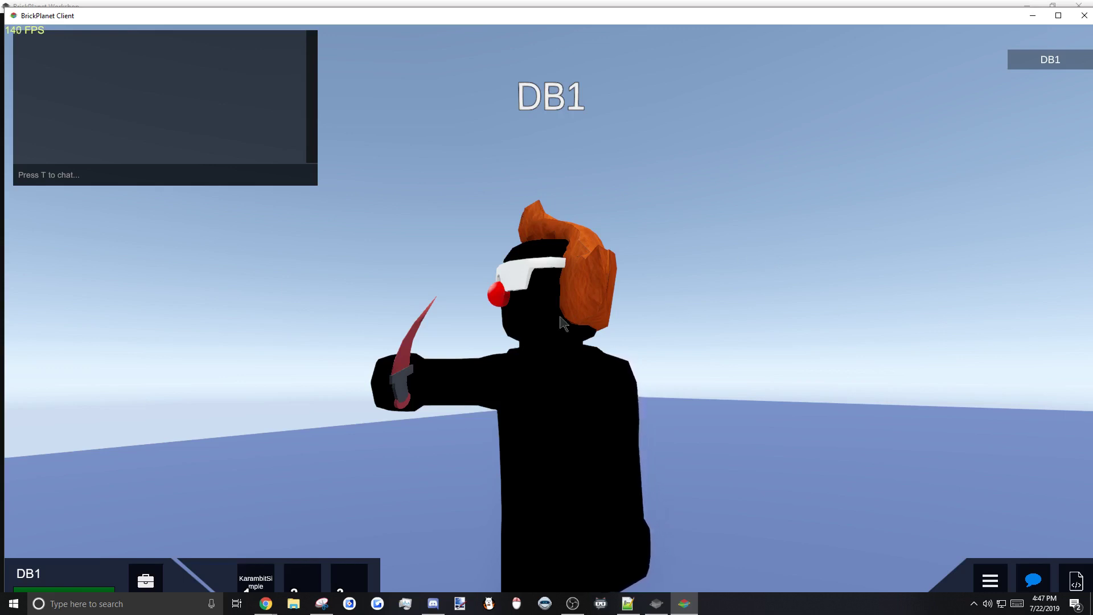
right_click_drag(764, 259, 765, 259)
right_click_drag(507, 340, 507, 340)
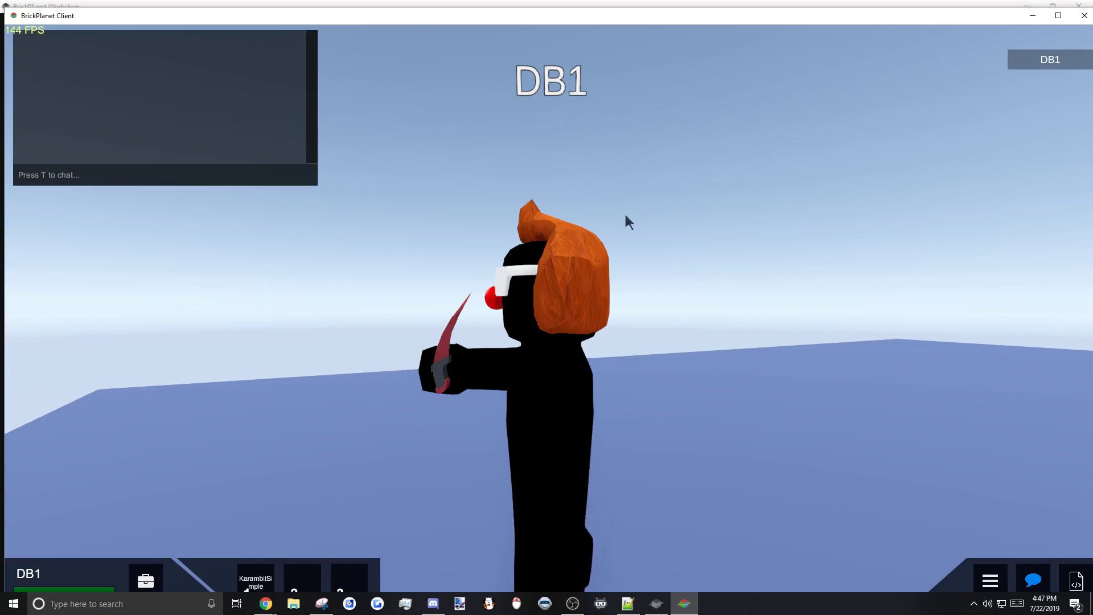
left_click(1084, 16)
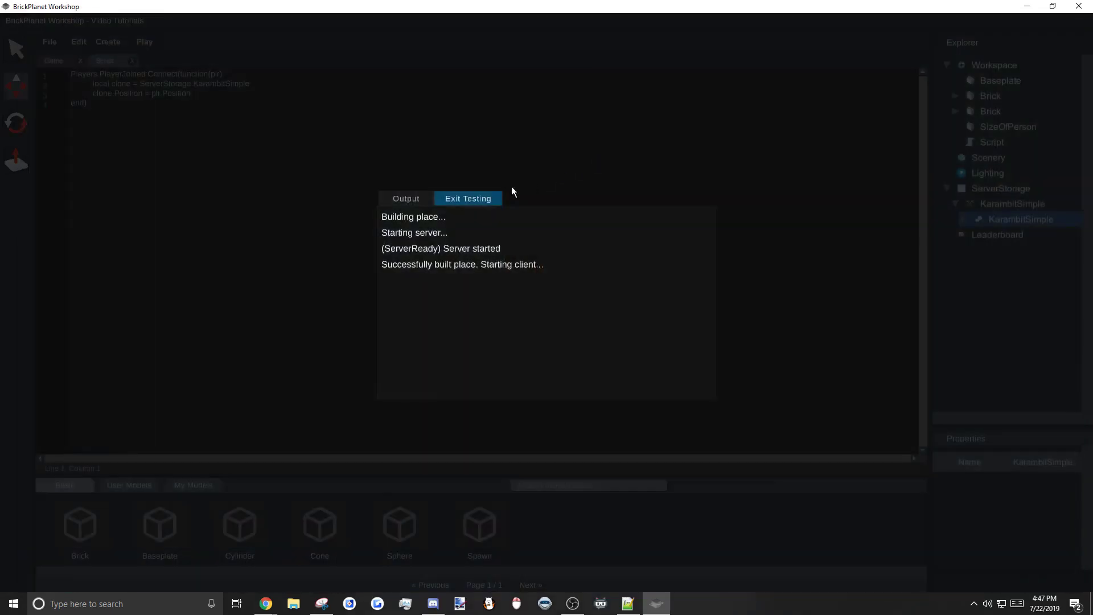
left_click(132, 162)
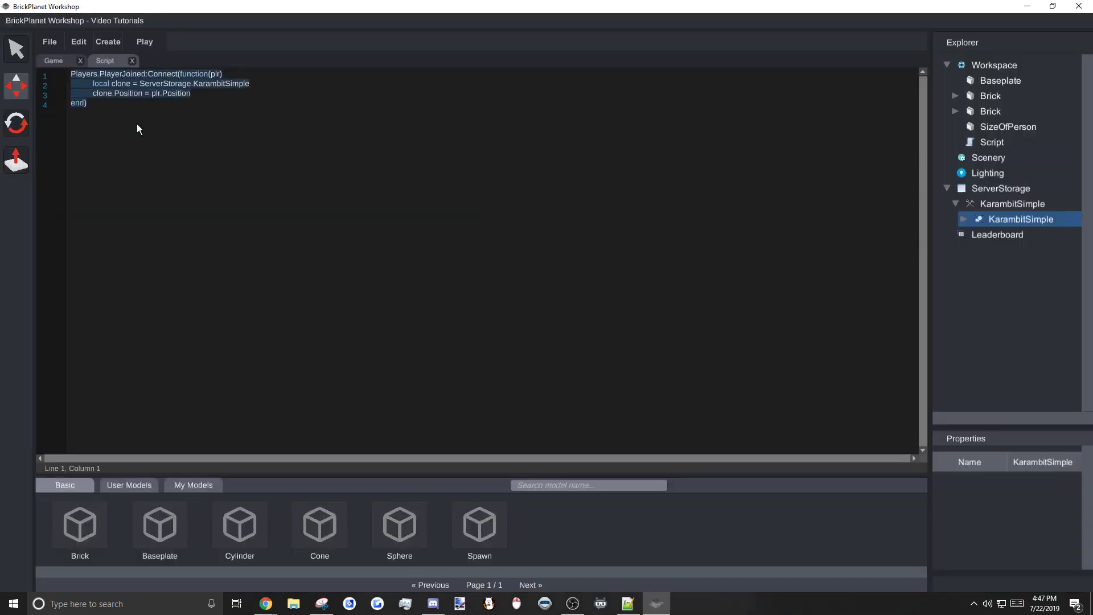
left_click(374, 200)
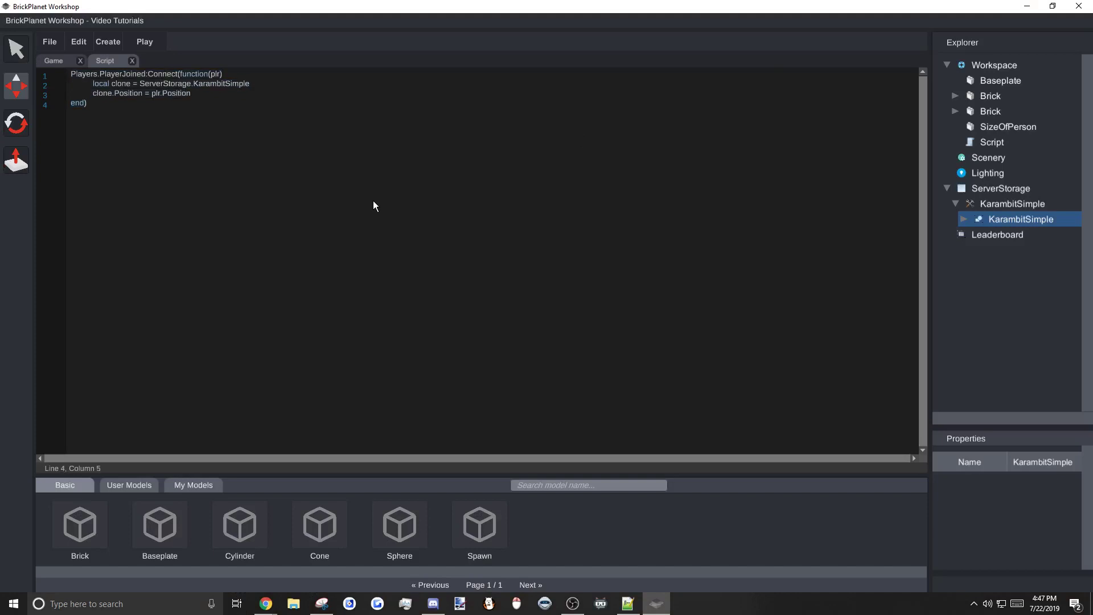